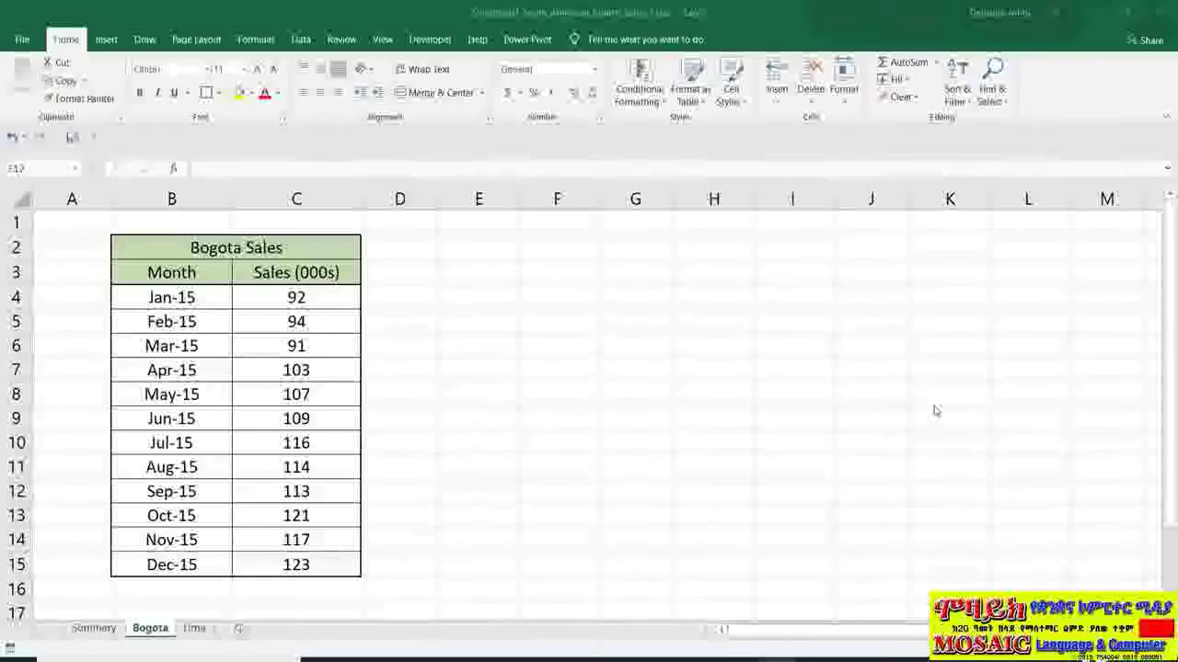
pyautogui.hotkey('ctrl', 'pagedown')
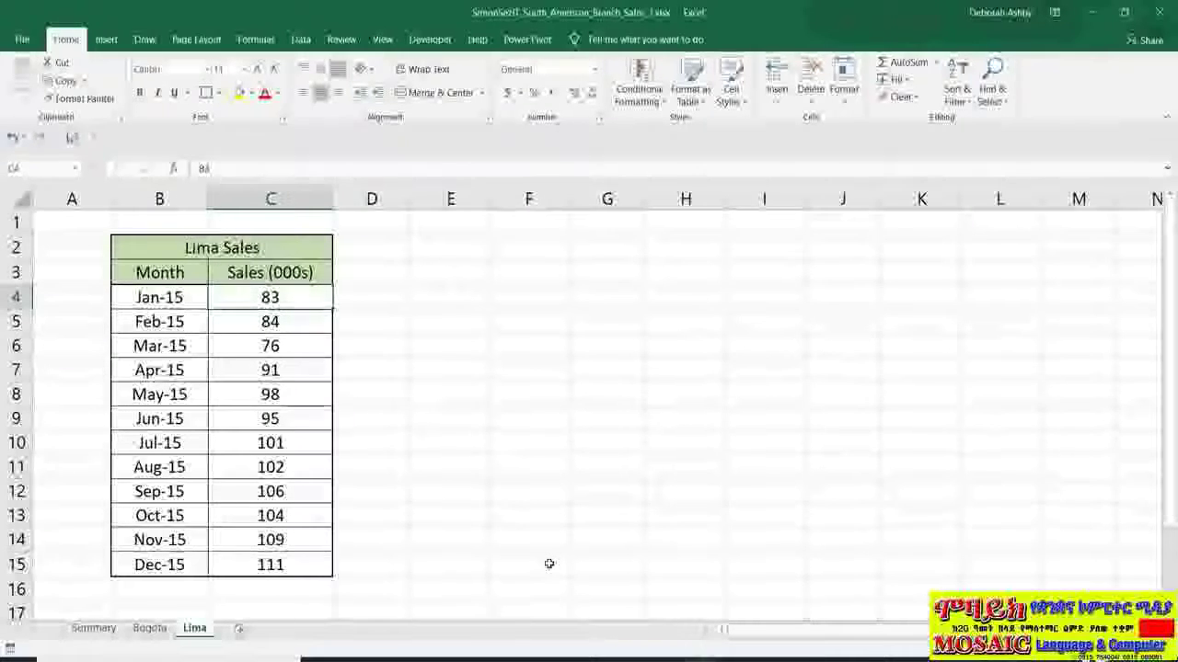
pyautogui.hotkey('ctrl', 'pageup')
pyautogui.hotkey('ctrl', 'pageup')
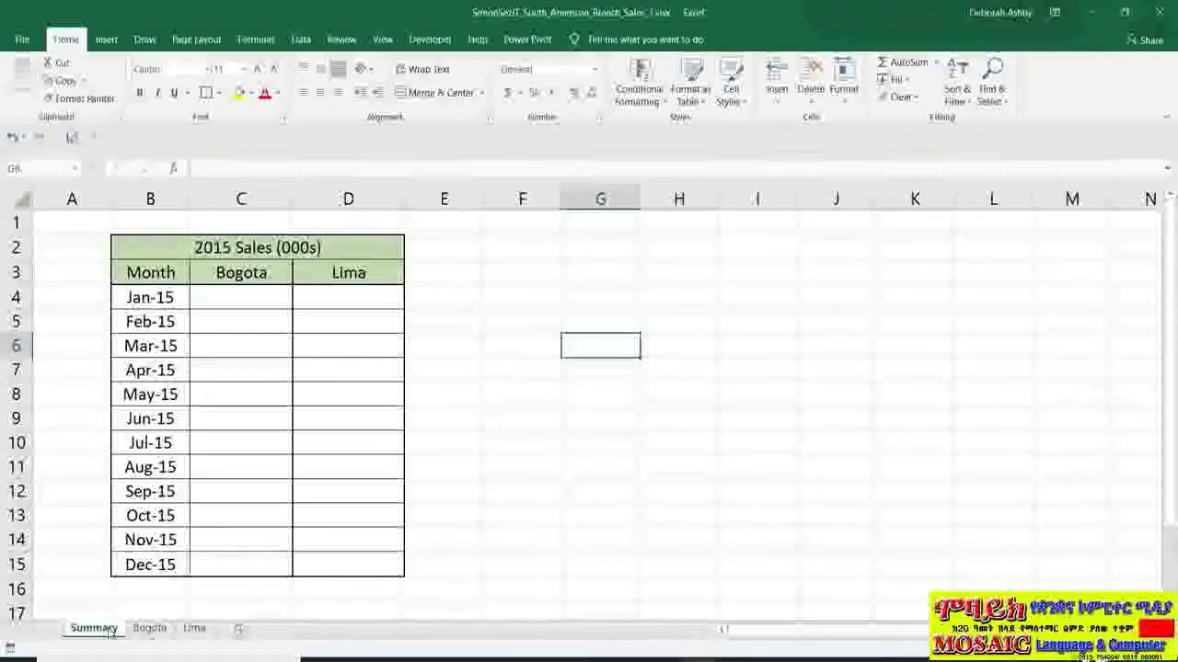
pyautogui.click(150, 629)
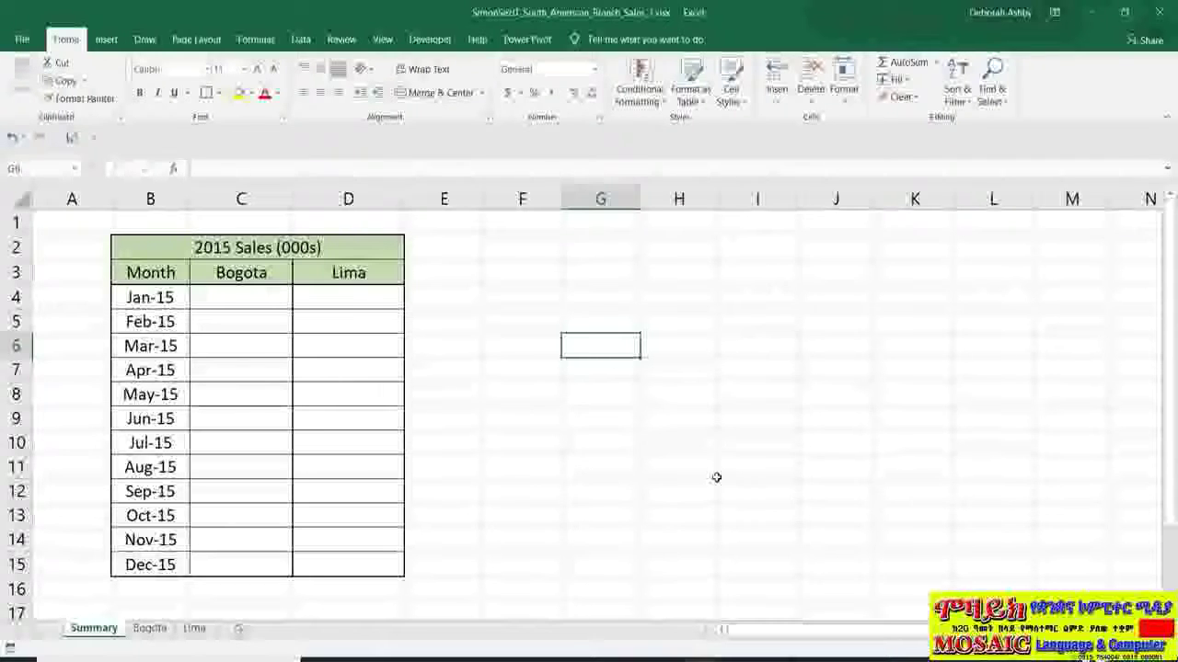
# - Copy the monthly sales figures C4:C15 from the Bogota sheet and paste them into the Bogota column of the Summary sheet, starting at C4
pyautogui.click(150, 627)
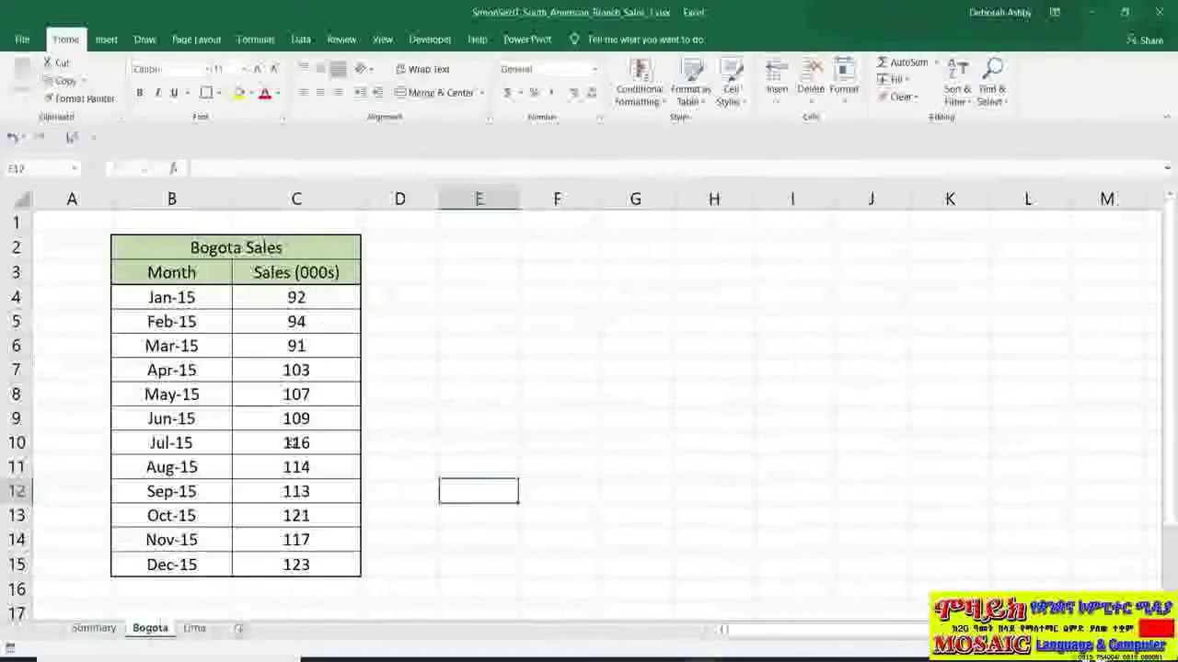
pyautogui.moveTo(316, 293); pyautogui.dragTo(316, 563)
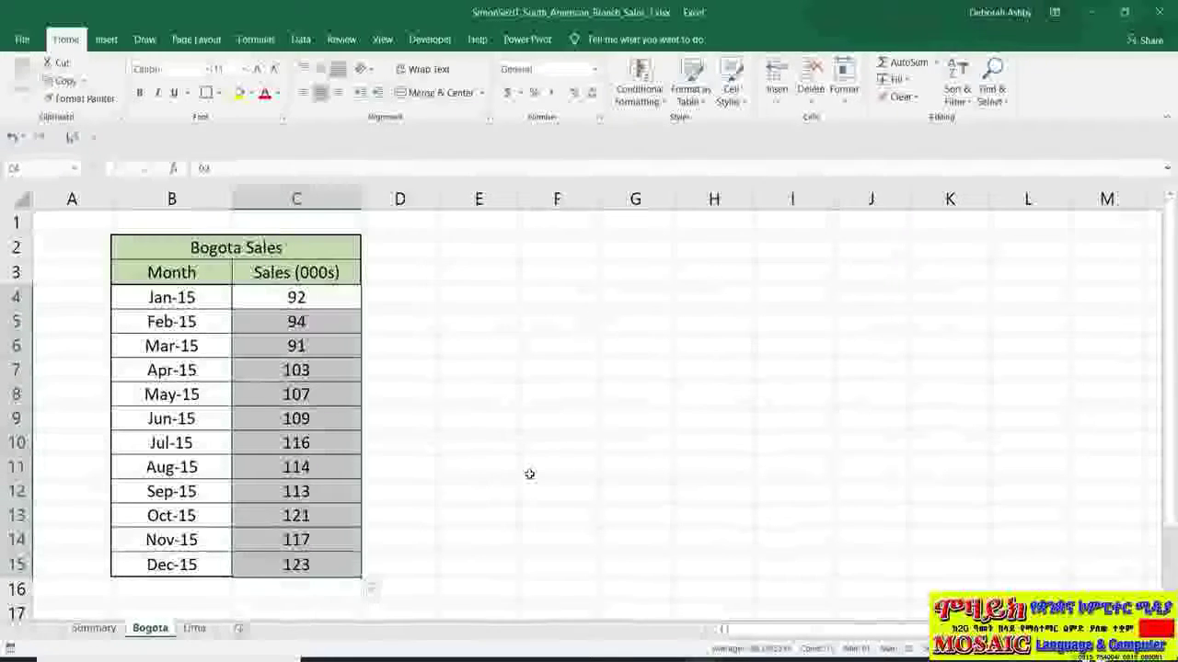
pyautogui.hotkey('ctrl', 'c')
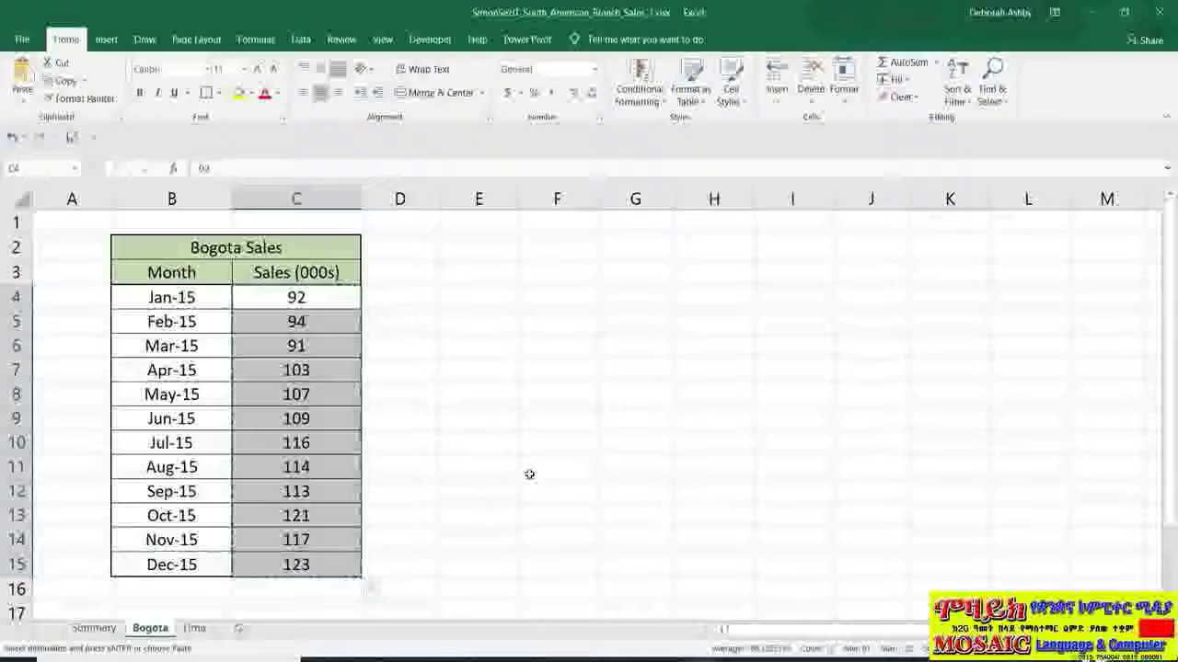
pyautogui.click(94, 629)
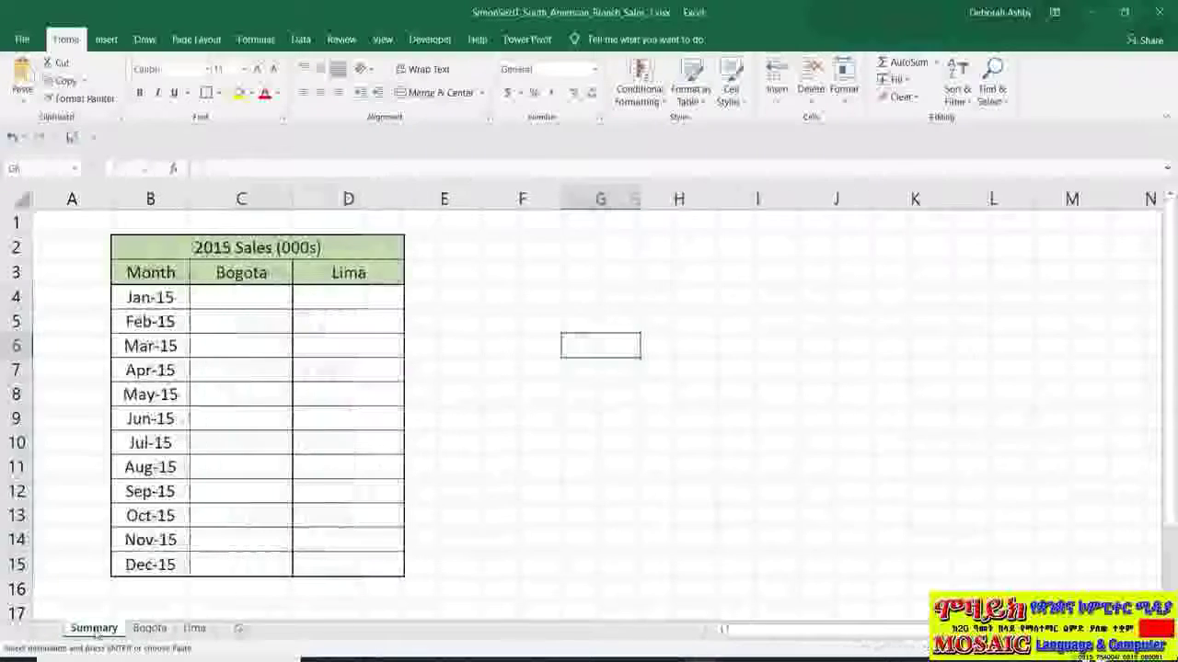
pyautogui.click(246, 296)
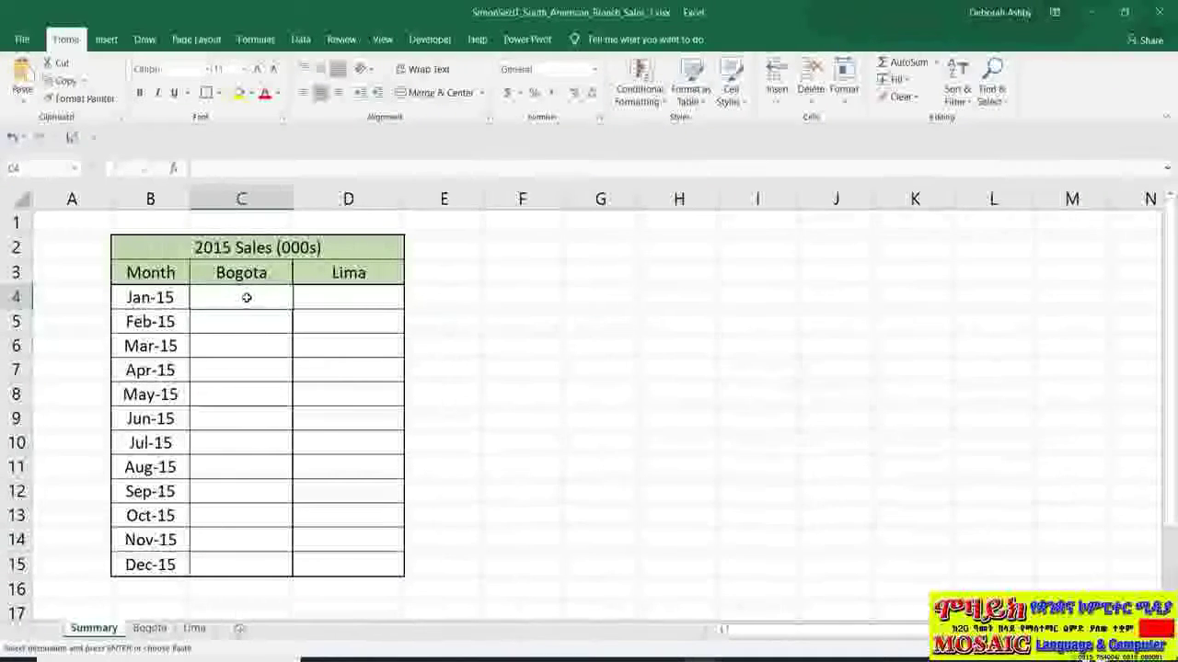
pyautogui.hotkey('ctrl', 'v')
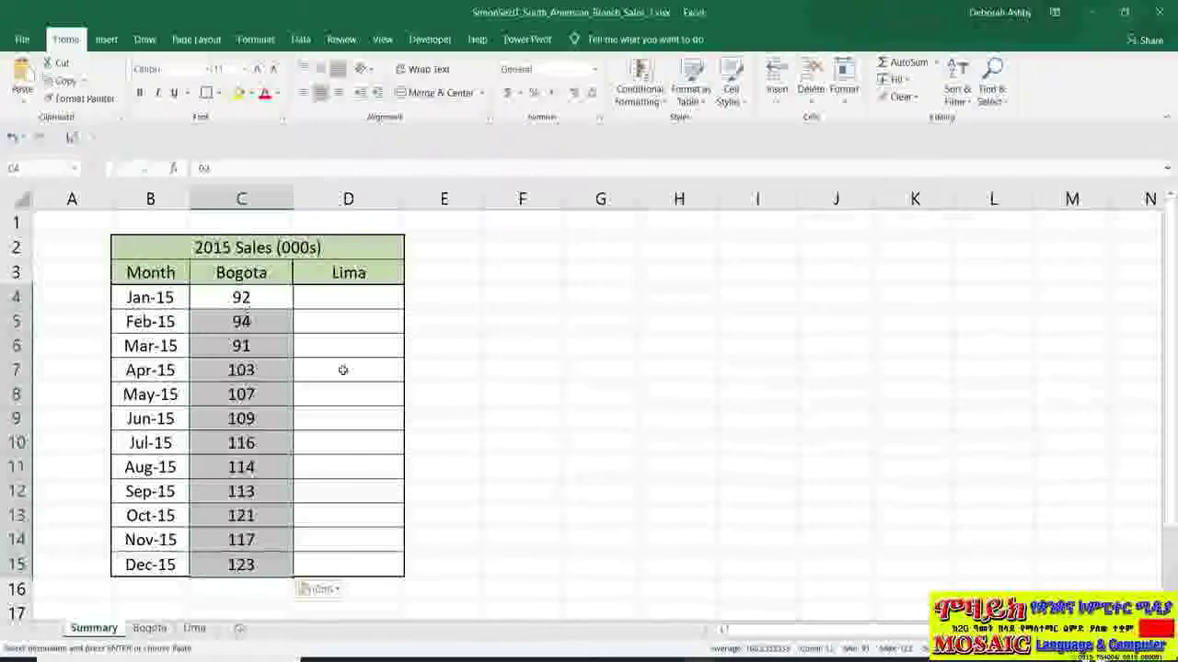
# - Copy the monthly sales figures C4:C15 from the Lima sheet and paste them as links into the Summary sheet's Lima column, starting at D4
pyautogui.click(192, 632)
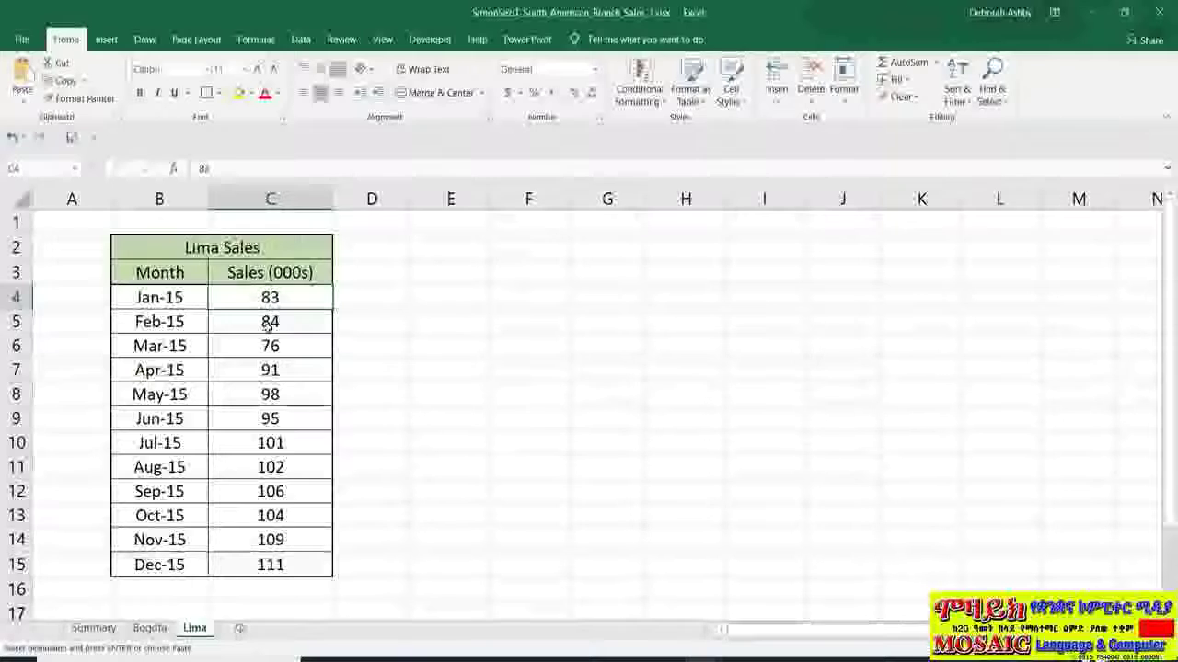
pyautogui.moveTo(267, 319); pyautogui.dragTo(270, 565)
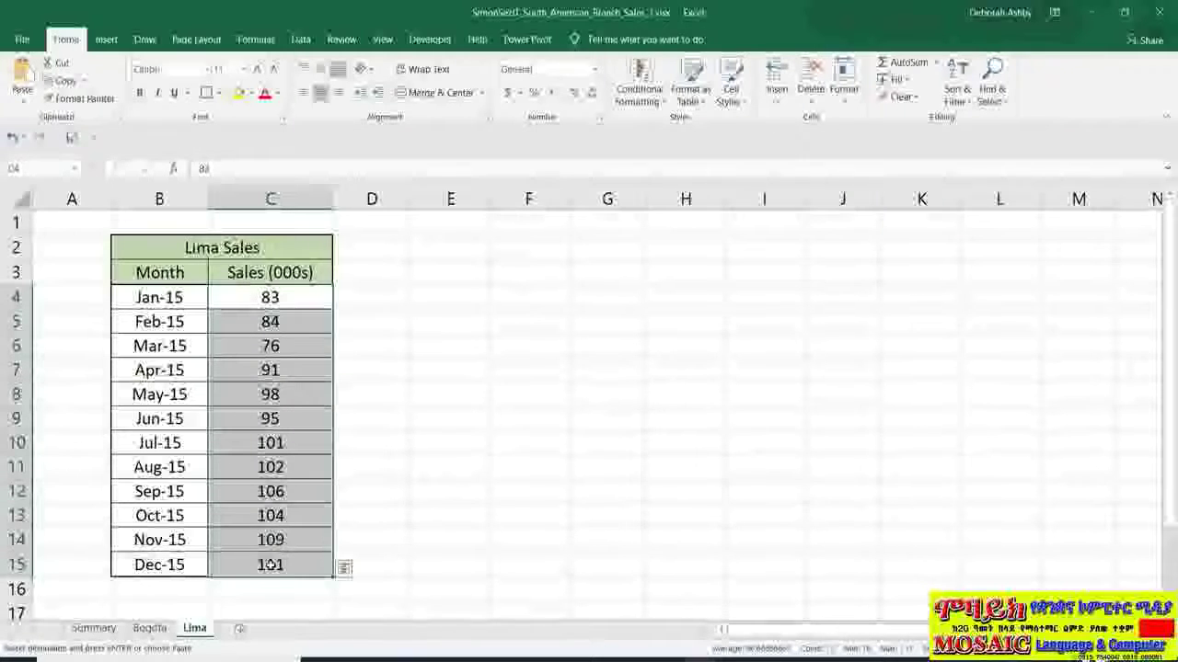
pyautogui.click(94, 631)
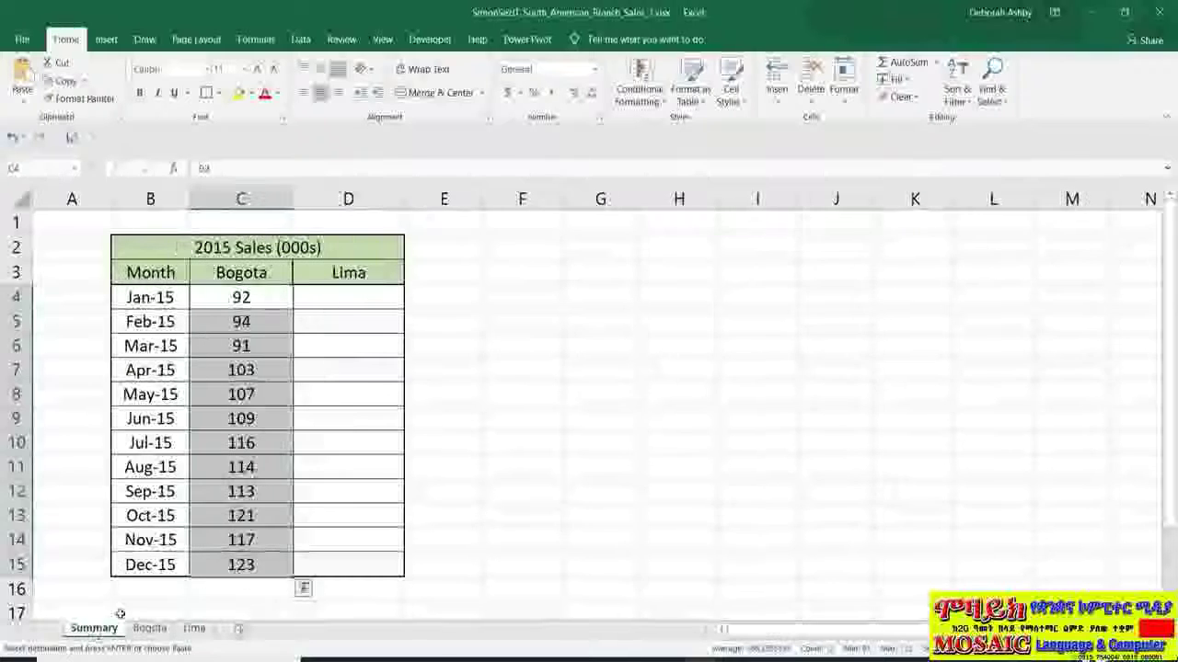
pyautogui.rightClick(355, 296)
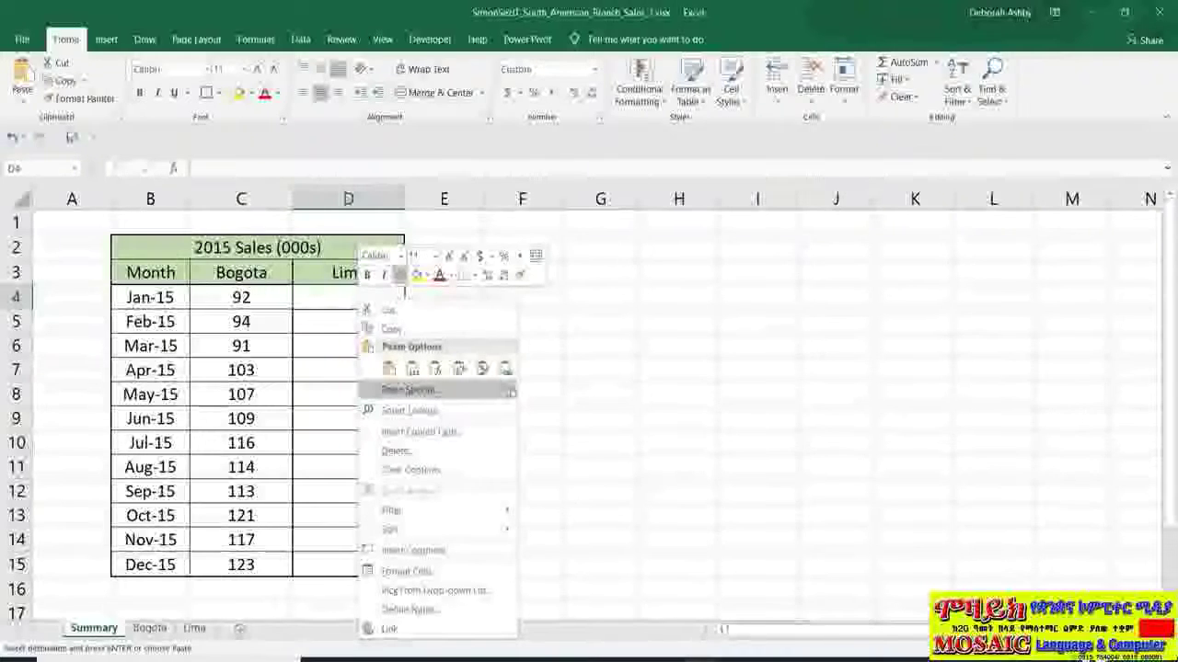
pyautogui.moveTo(510, 392)
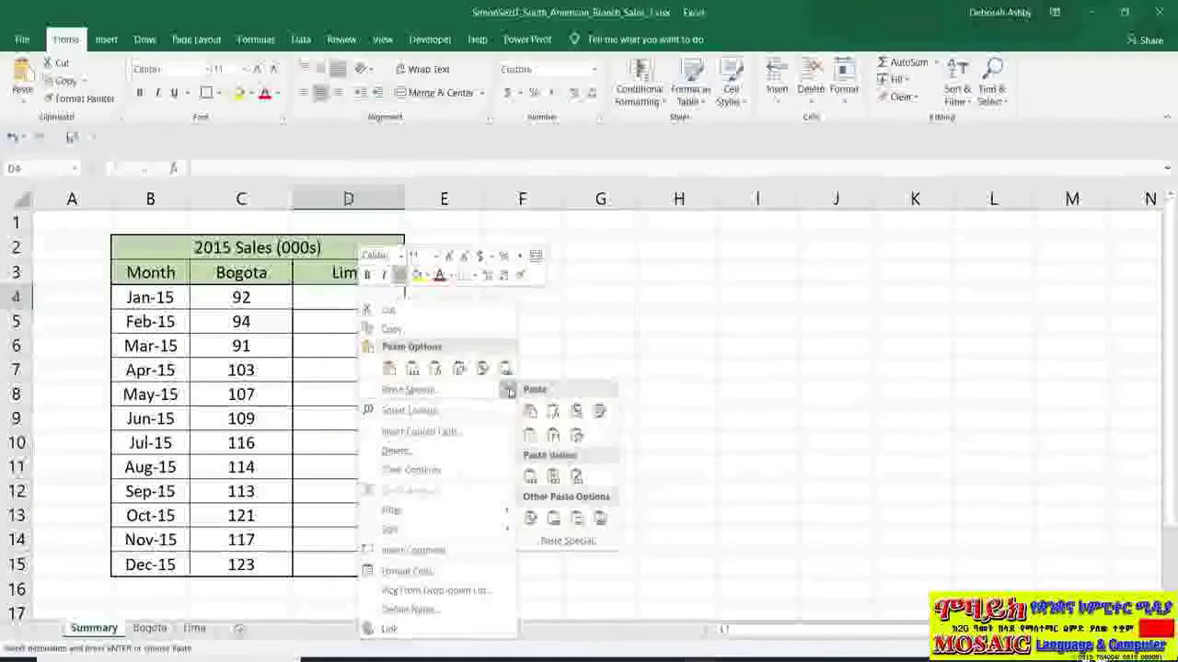
pyautogui.click(554, 521)
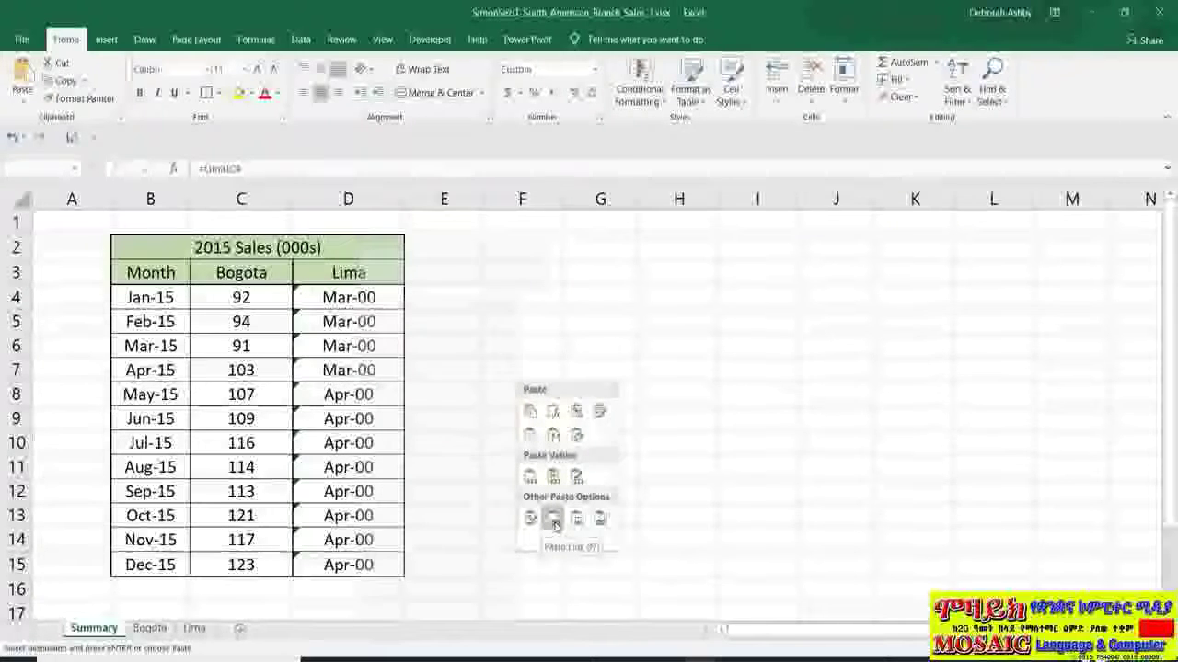
# - Set the number format of the linked Lima figures to General and check the link formula in D4
pyautogui.click(594, 69)
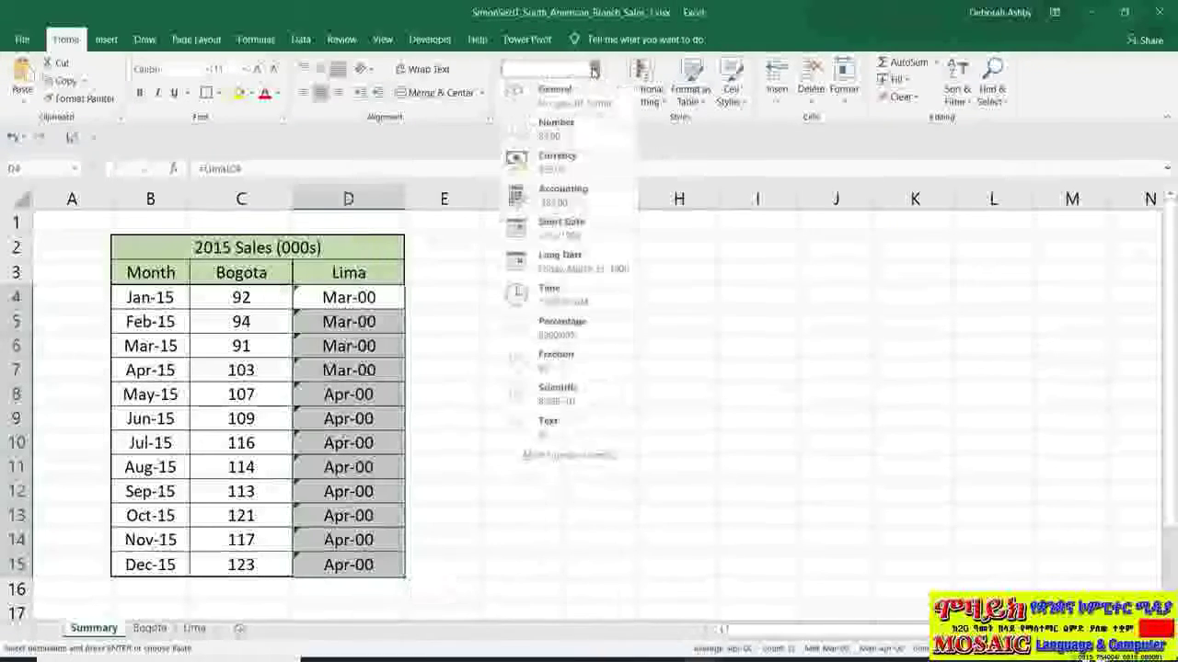
pyautogui.click(554, 97)
pyautogui.click(464, 318)
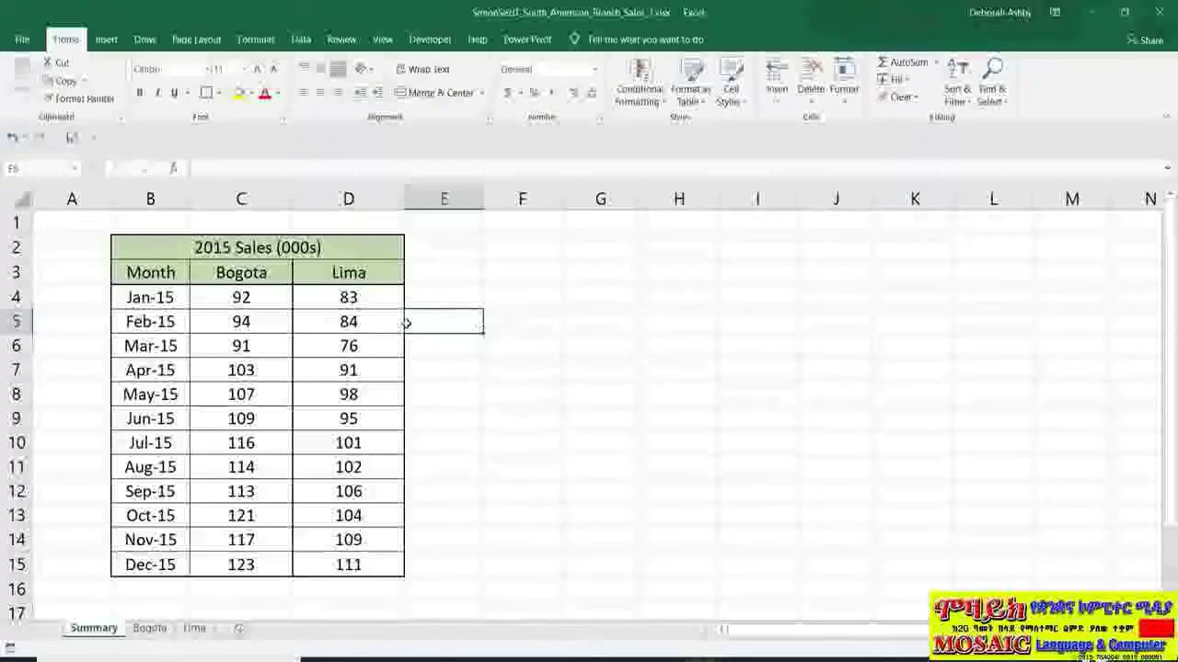
pyautogui.click(361, 302)
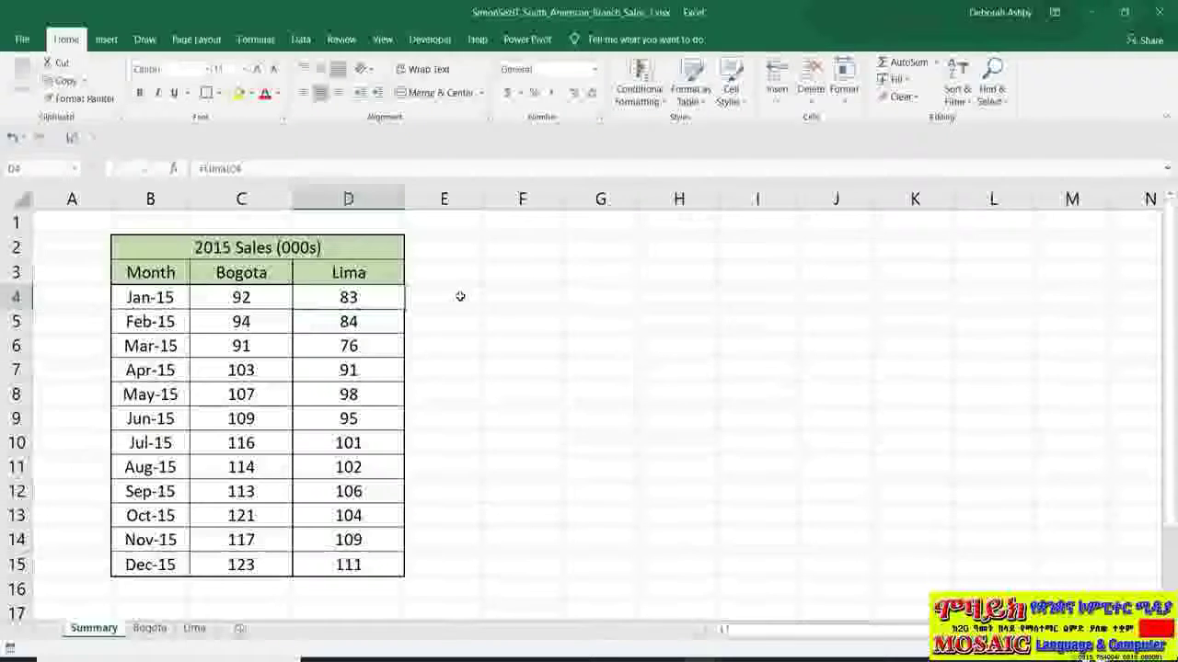
# - Open a second window of the workbook and enlarge its Summary sheet to a readable size
pyautogui.click(381, 40)
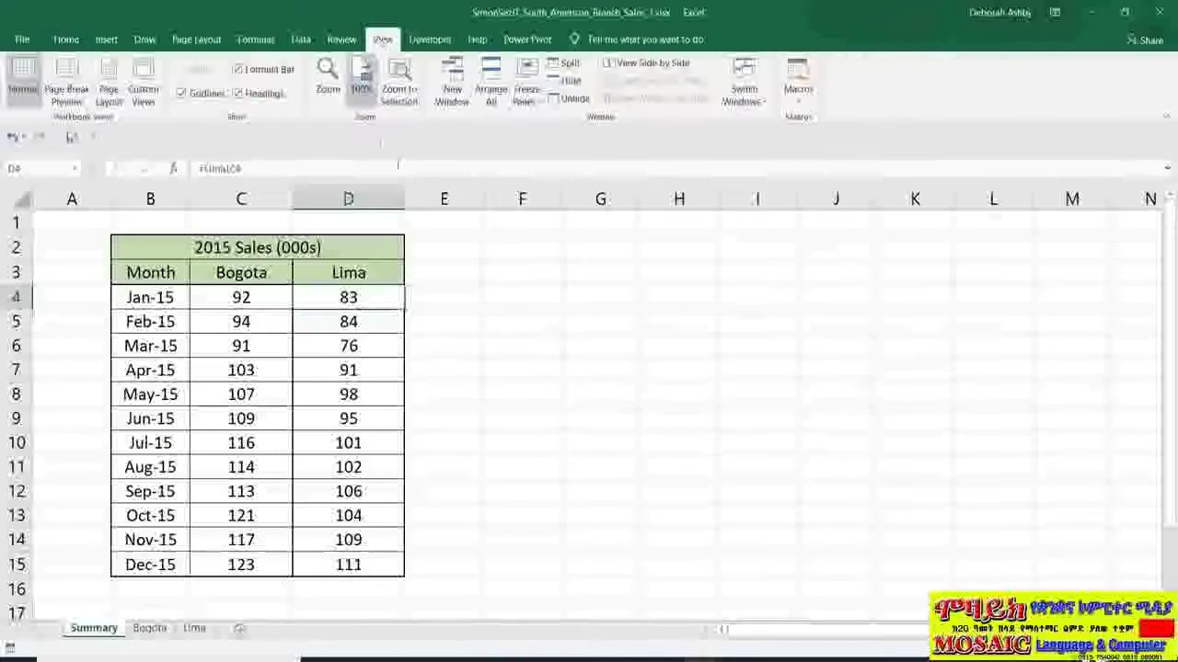
pyautogui.click(453, 90)
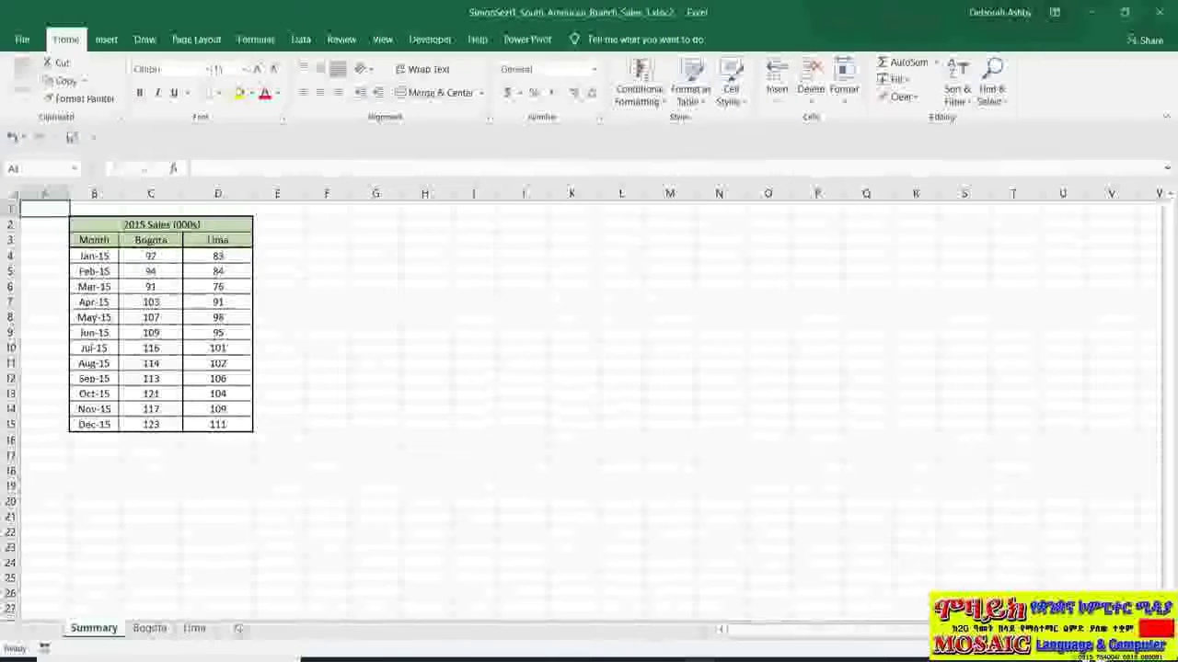
pyautogui.click(1131, 649)
pyautogui.click(1131, 649)
pyautogui.click(1131, 649)
pyautogui.click(1131, 649)
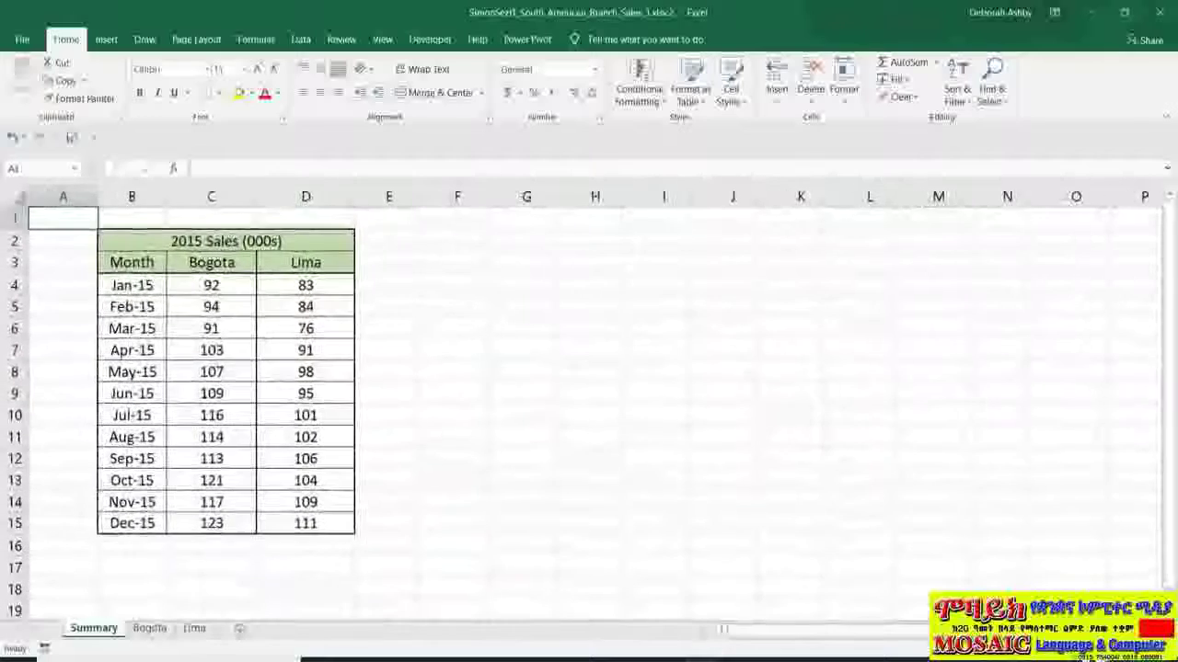
pyautogui.click(1131, 648)
pyautogui.click(1131, 648)
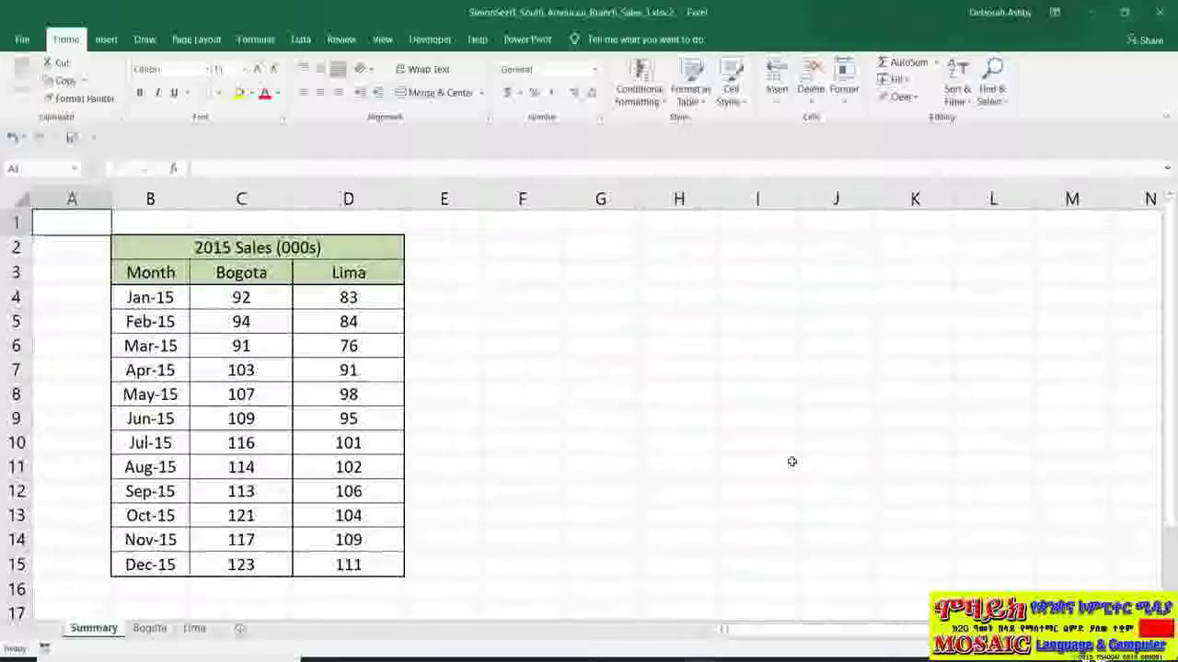
# - Arrange the open workbook windows side by side with the Vertical option
pyautogui.click(384, 38)
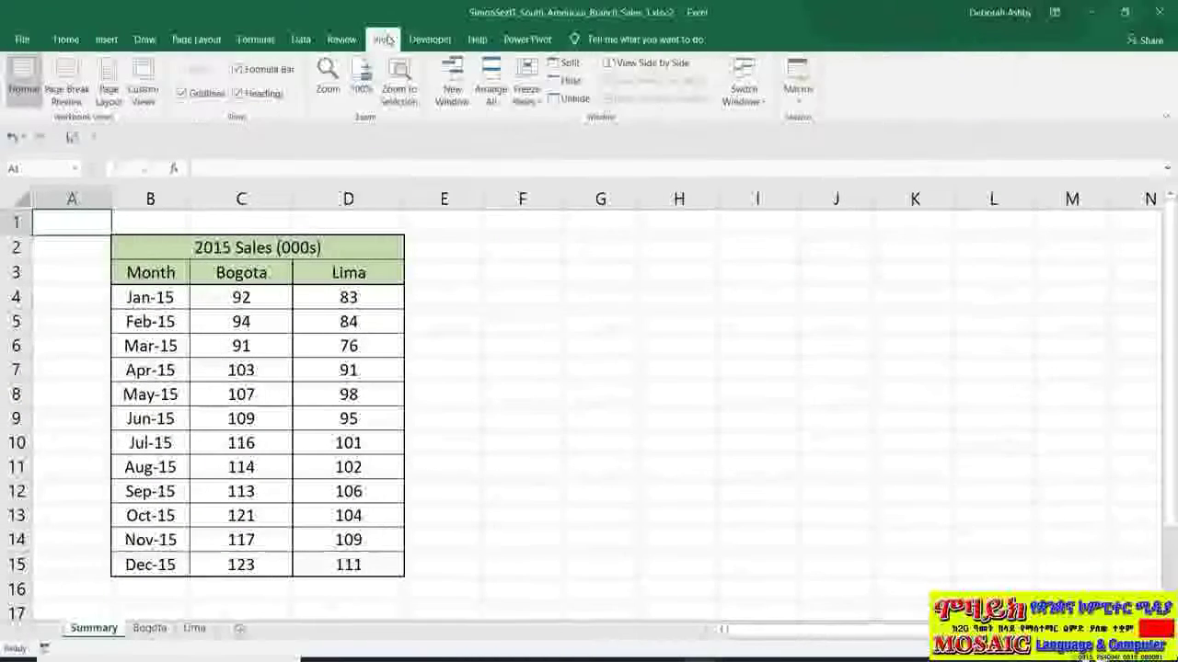
pyautogui.click(493, 85)
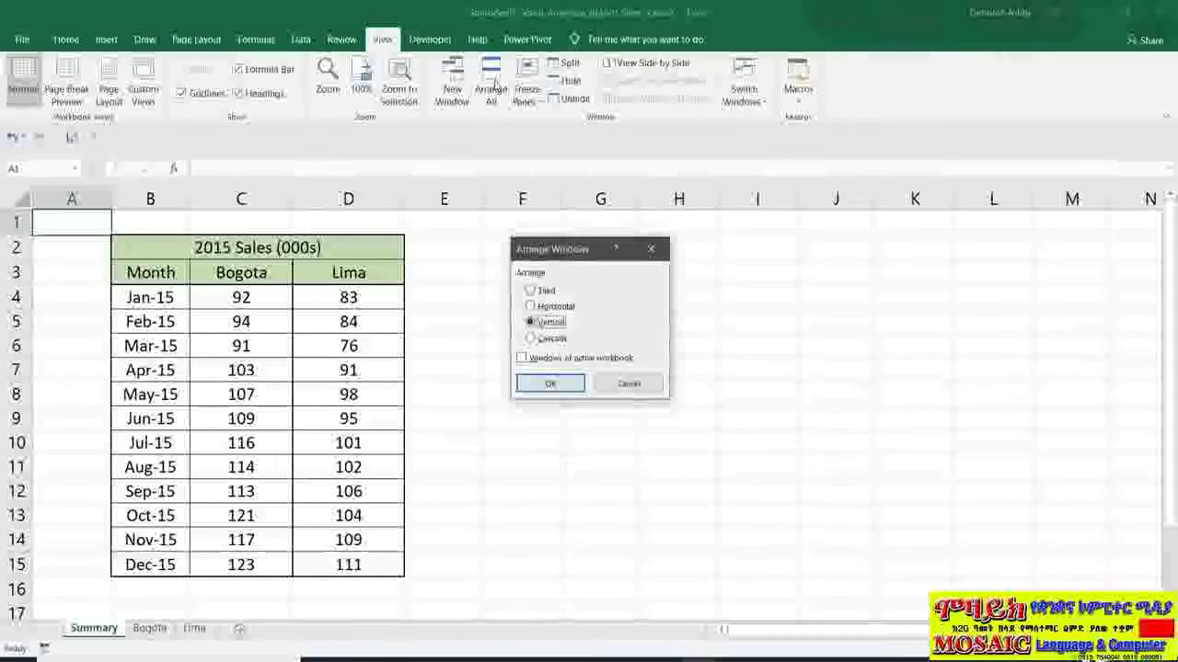
pyautogui.click(551, 385)
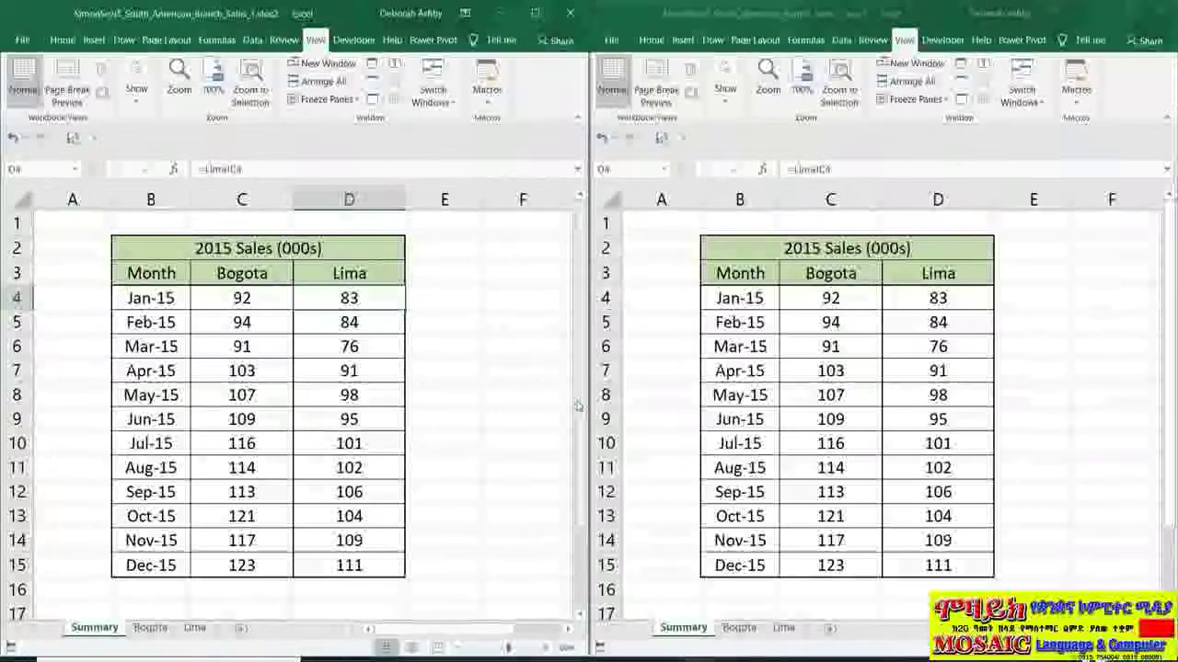
# - In the second window, change the Jan-15 sales figure in C4 of the Bogota sheet to 93
pyautogui.click(156, 633)
pyautogui.click(545, 649)
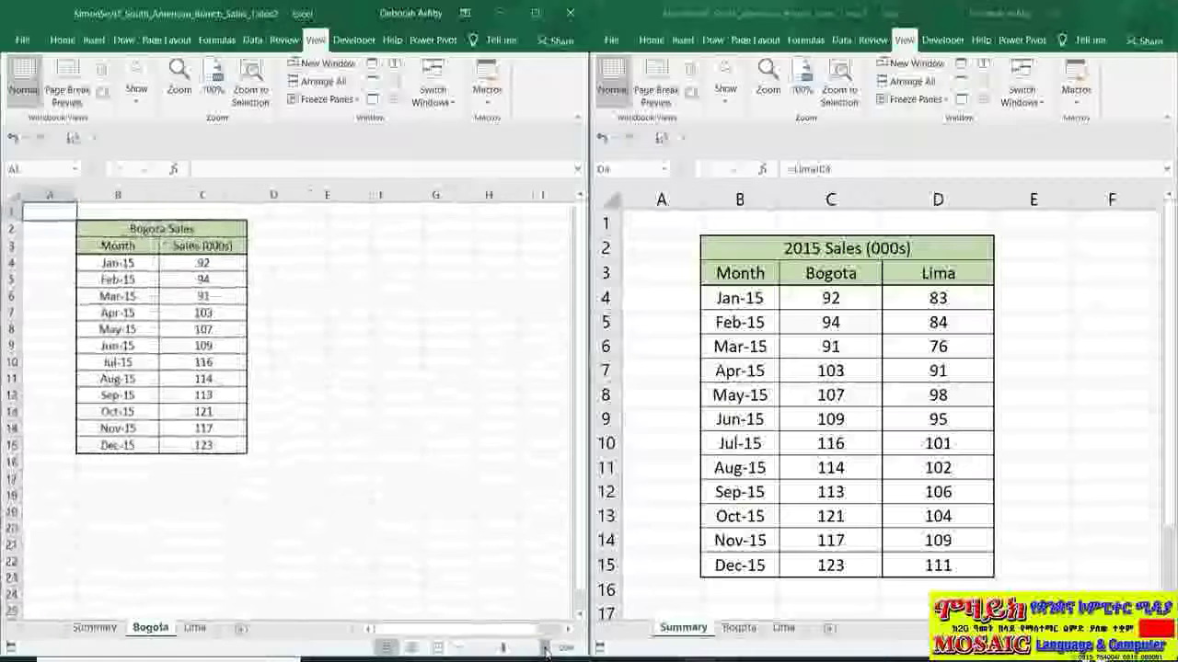
pyautogui.click(544, 650)
pyautogui.click(545, 649)
pyautogui.click(544, 650)
pyautogui.click(545, 649)
pyautogui.click(545, 650)
pyautogui.click(544, 649)
pyautogui.click(425, 396)
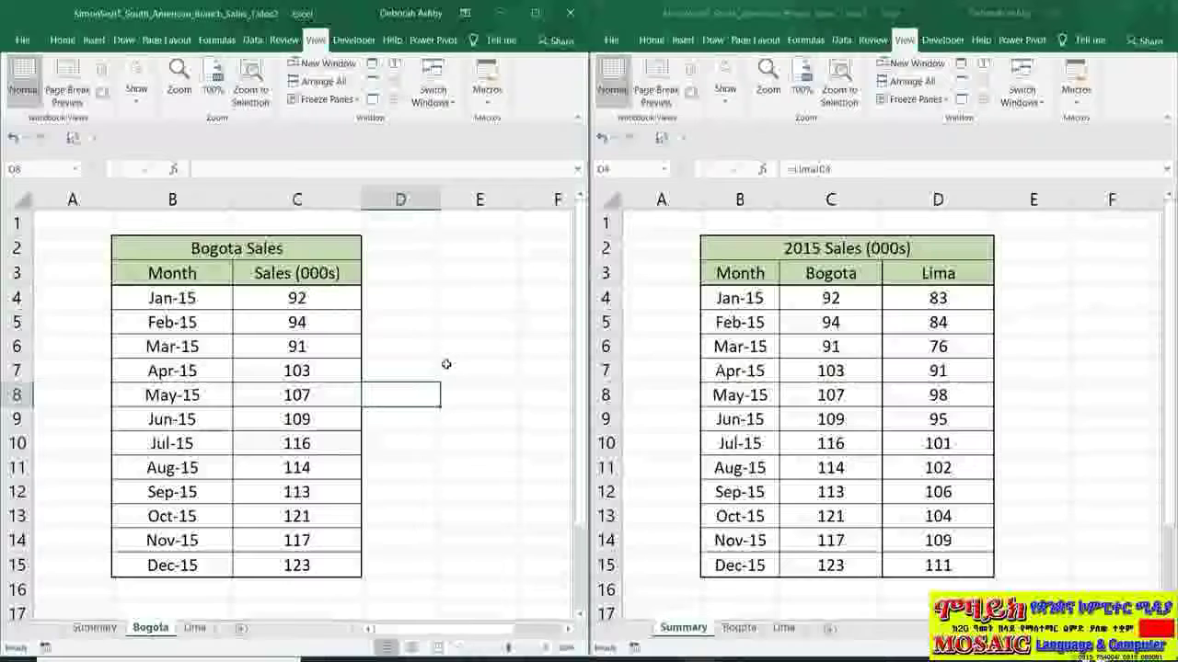
pyautogui.click(324, 303)
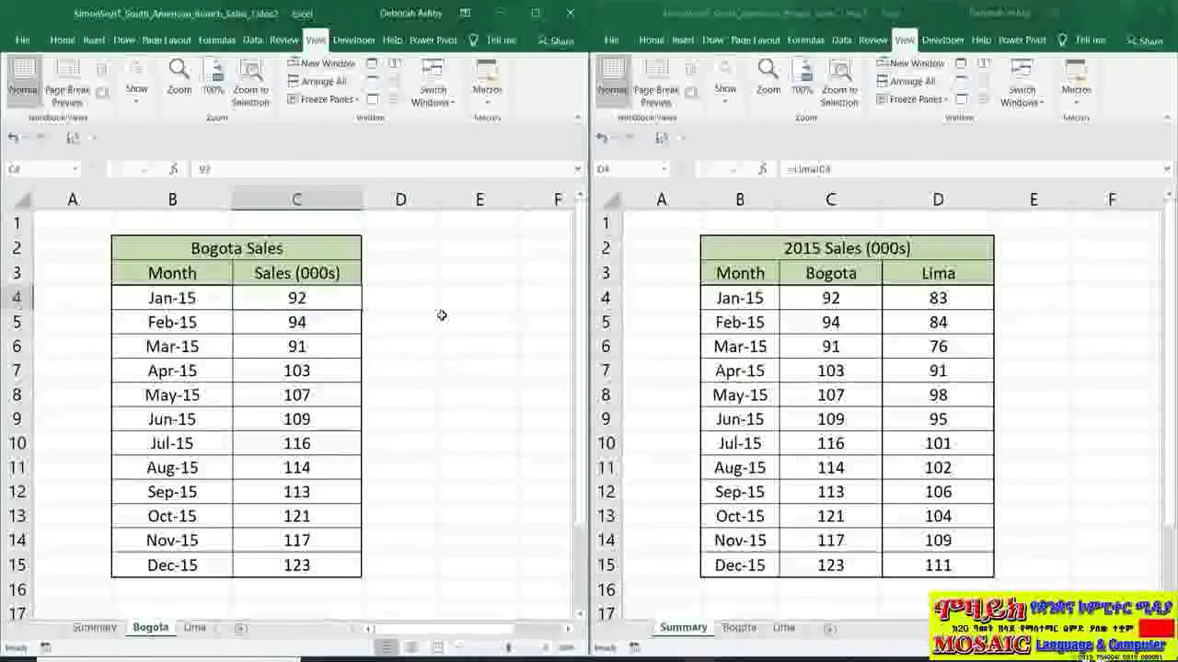
pyautogui.write('93')
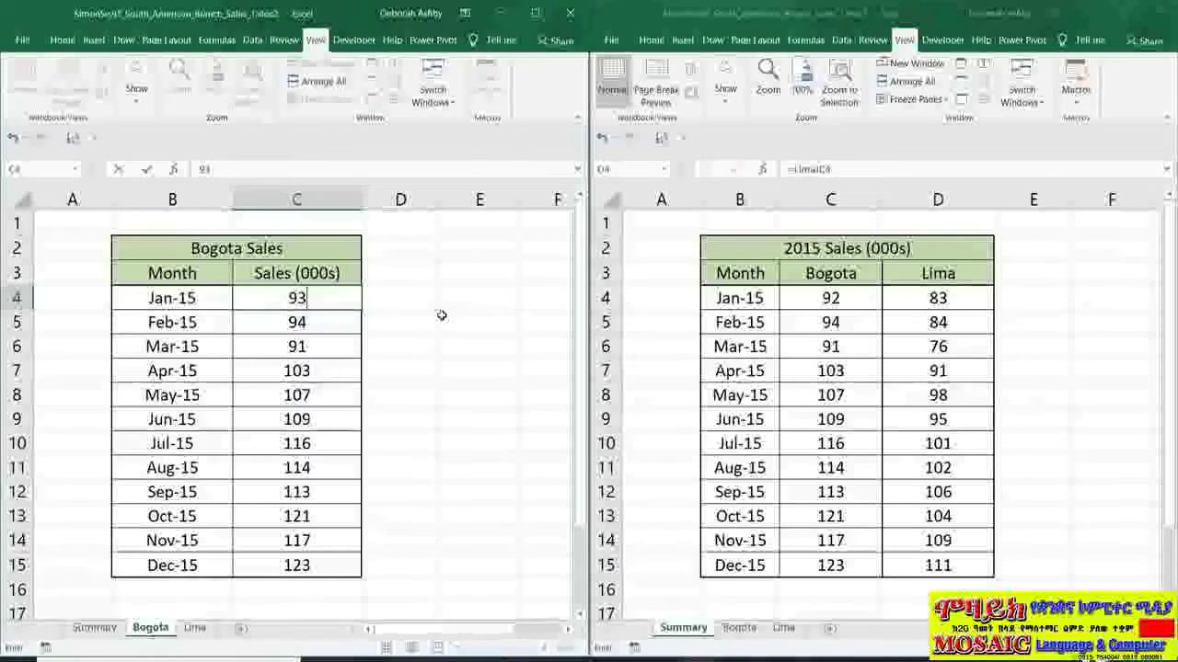
pyautogui.press('Return')
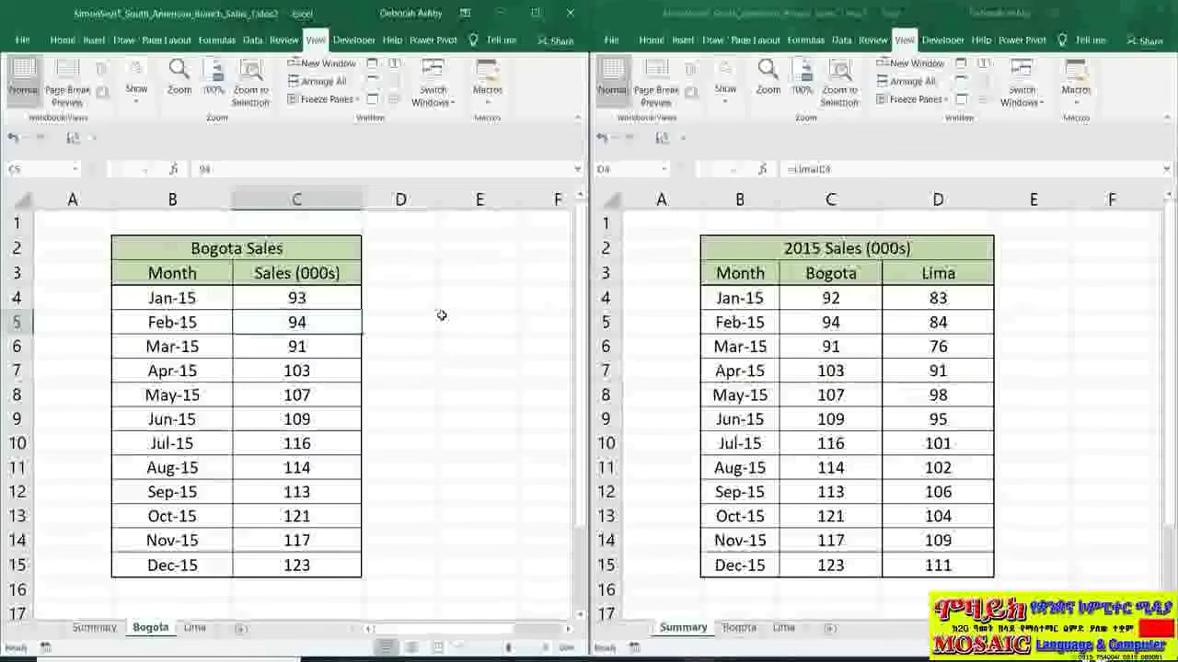
# - In the second window, change the Jan-15 sales figure in C4 of the Lima sheet to 85
pyautogui.click(194, 629)
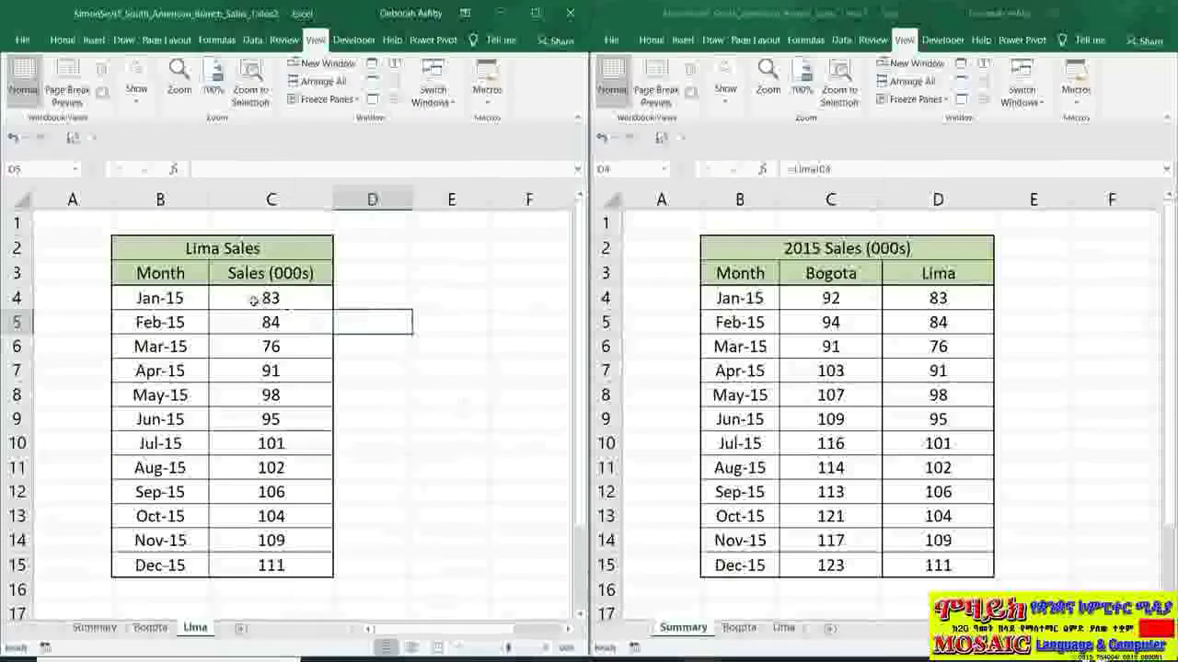
pyautogui.click(302, 305)
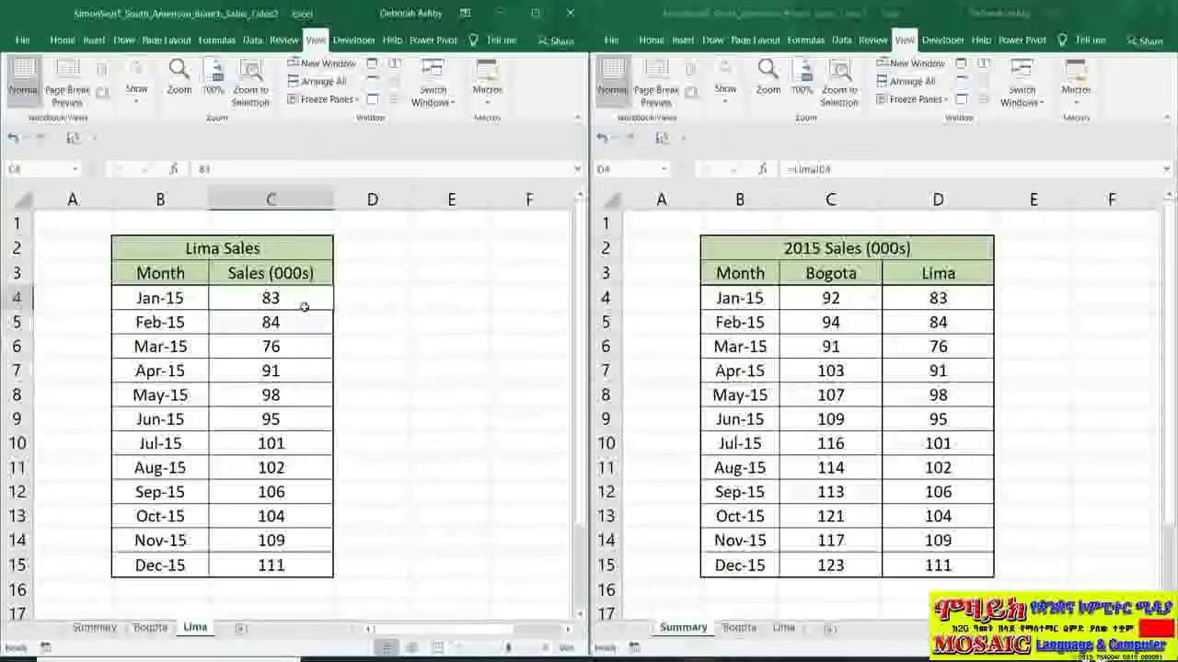
pyautogui.press('F2')
pyautogui.press('BackSpace')
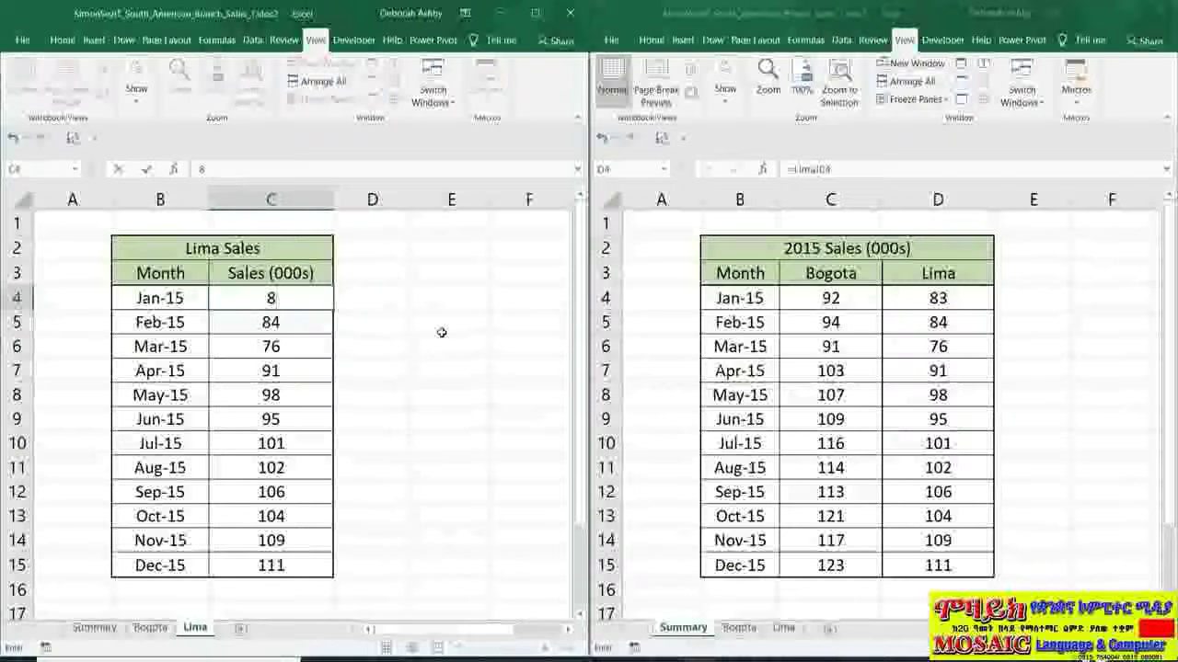
pyautogui.write('5')
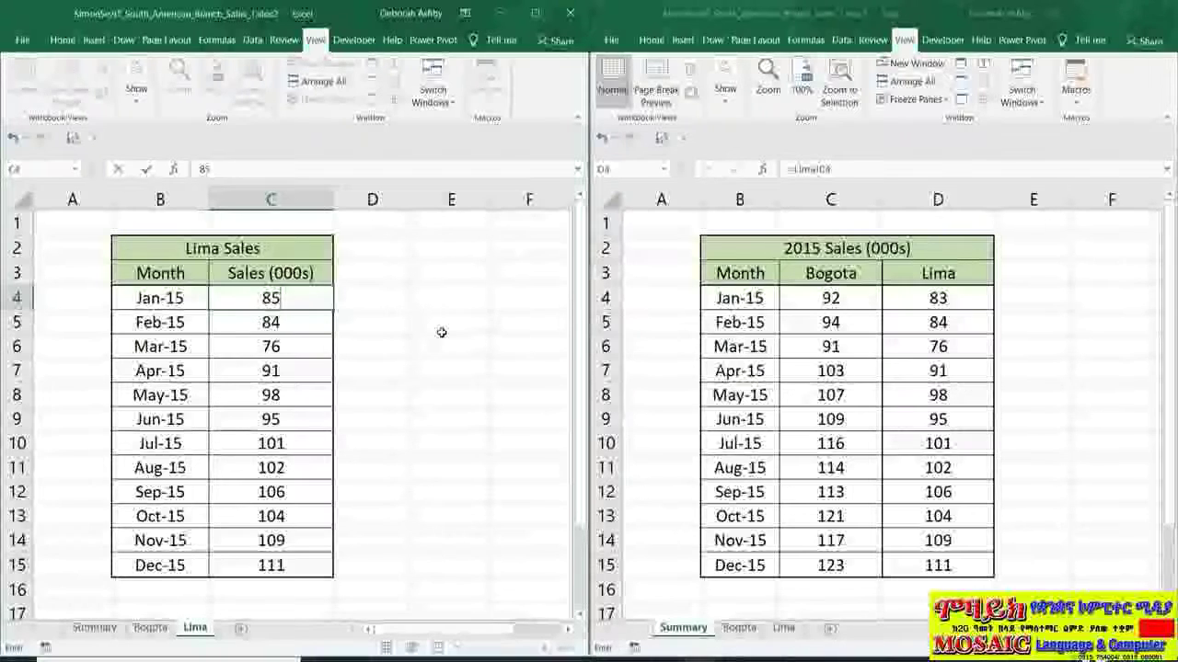
pyautogui.press('Return')
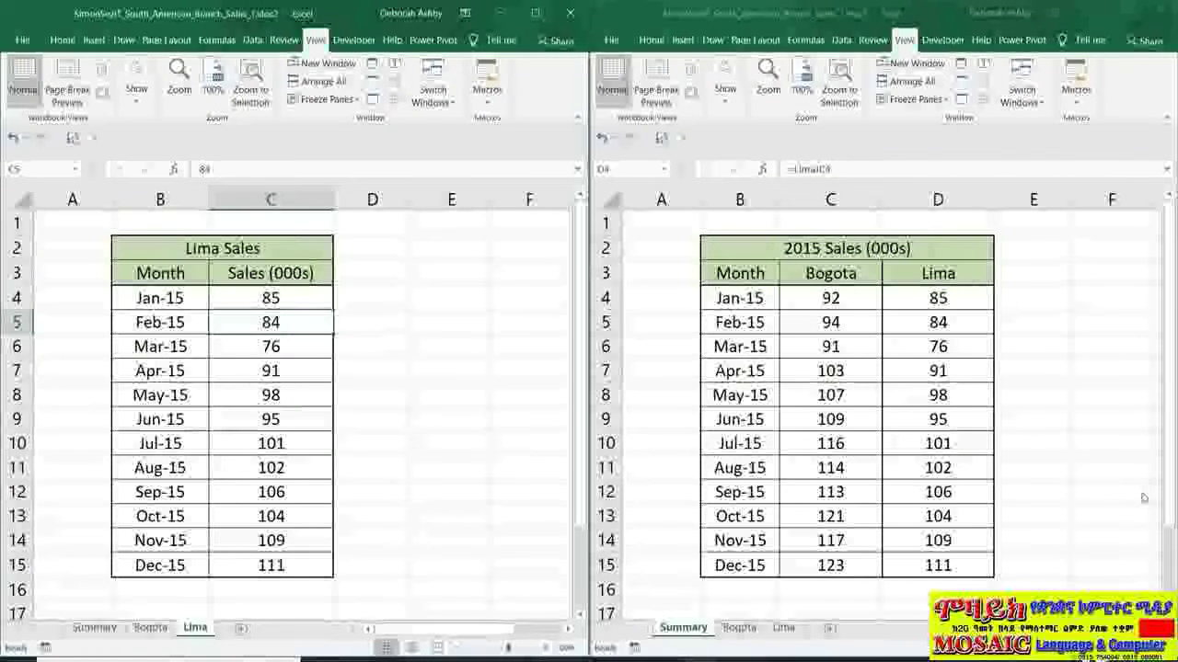
# - Clear the Lima figures in D4:D15 of the Summary sheet
pyautogui.click(953, 301)
pyautogui.moveTo(938, 322); pyautogui.dragTo(948, 565)
pyautogui.press('Delete')
pyautogui.click(1037, 344)
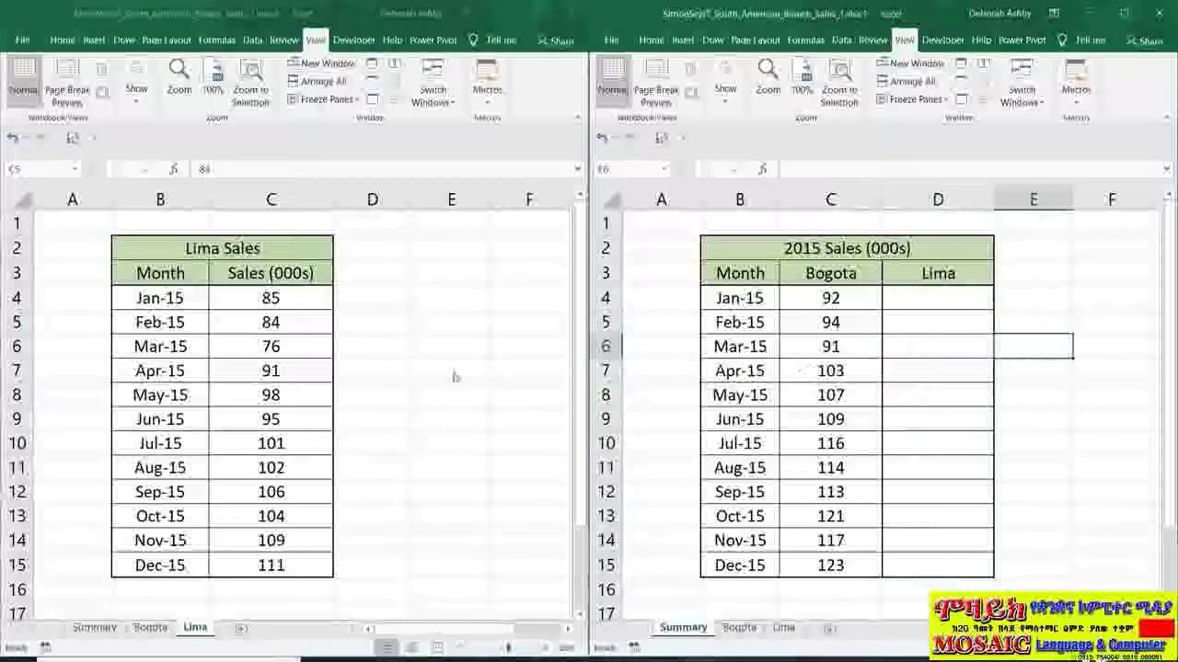
# - Bring C4:C15 of the Lima sheet into D4:D15 of the Summary sheet with the Link Here option
pyautogui.click(279, 300)
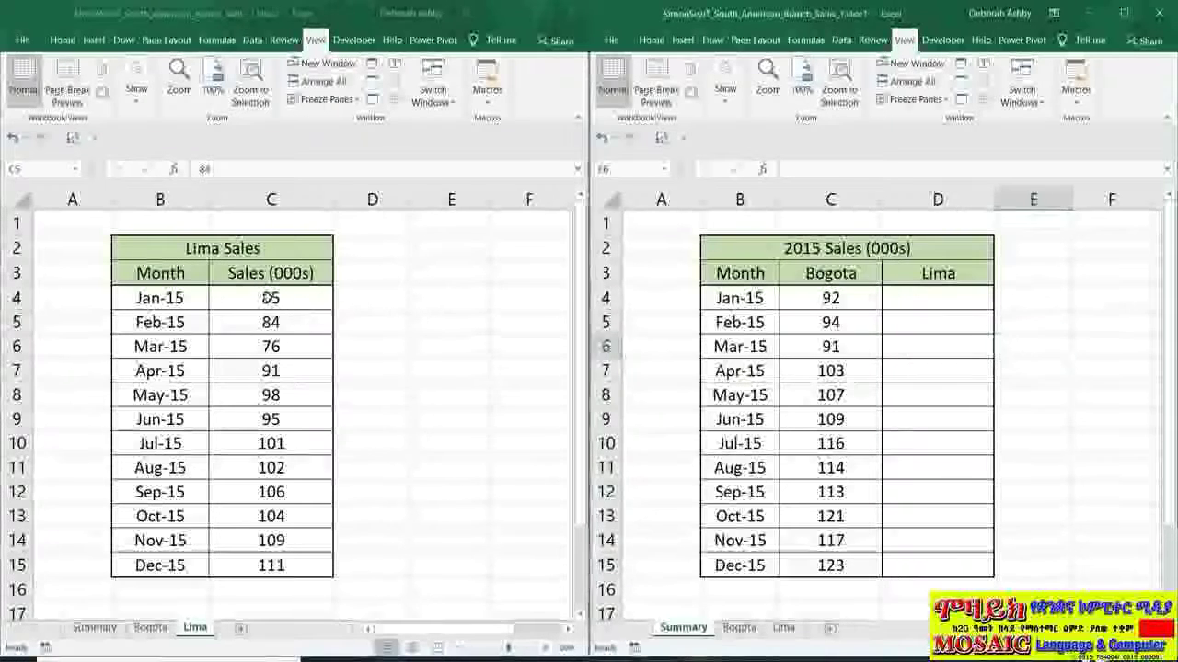
pyautogui.moveTo(280, 299); pyautogui.dragTo(283, 563)
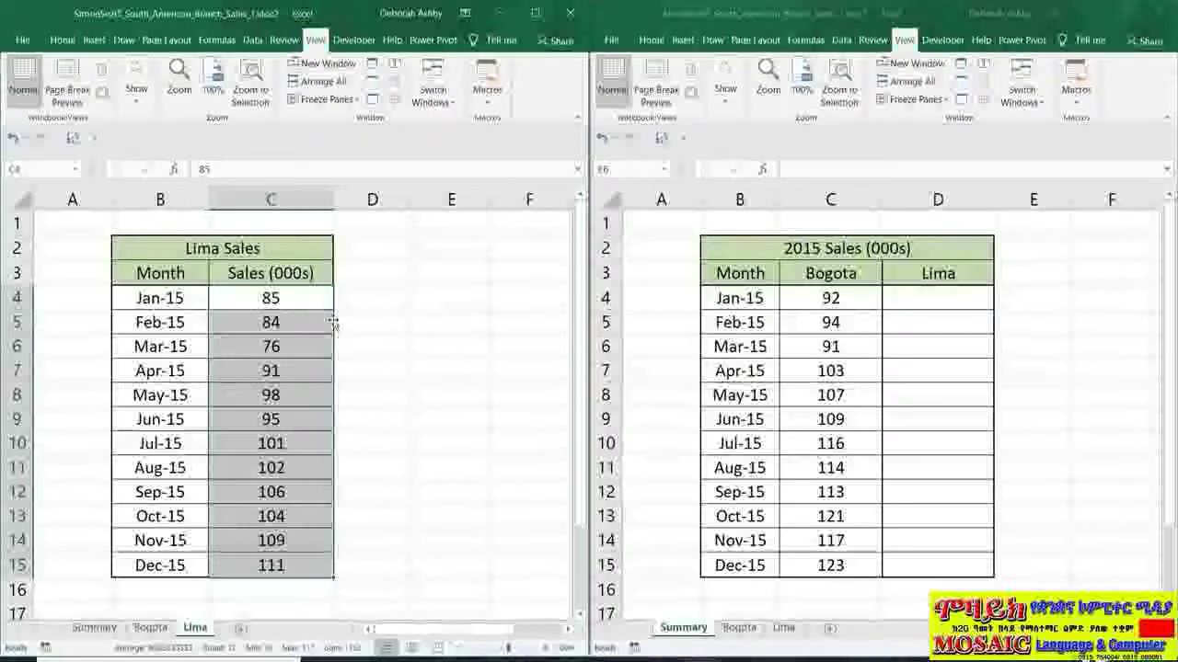
pyautogui.moveTo(334, 323); pyautogui.dragTo(753, 321)
pyautogui.moveTo(753, 386); pyautogui.dragTo(945, 328)
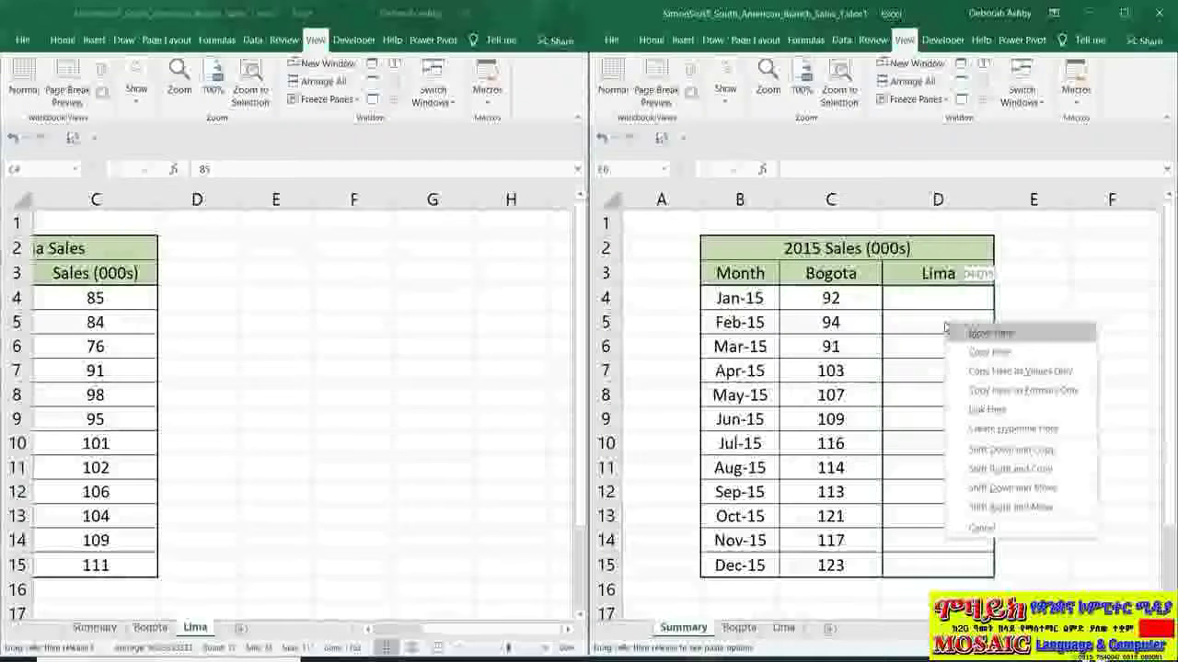
pyautogui.click(980, 411)
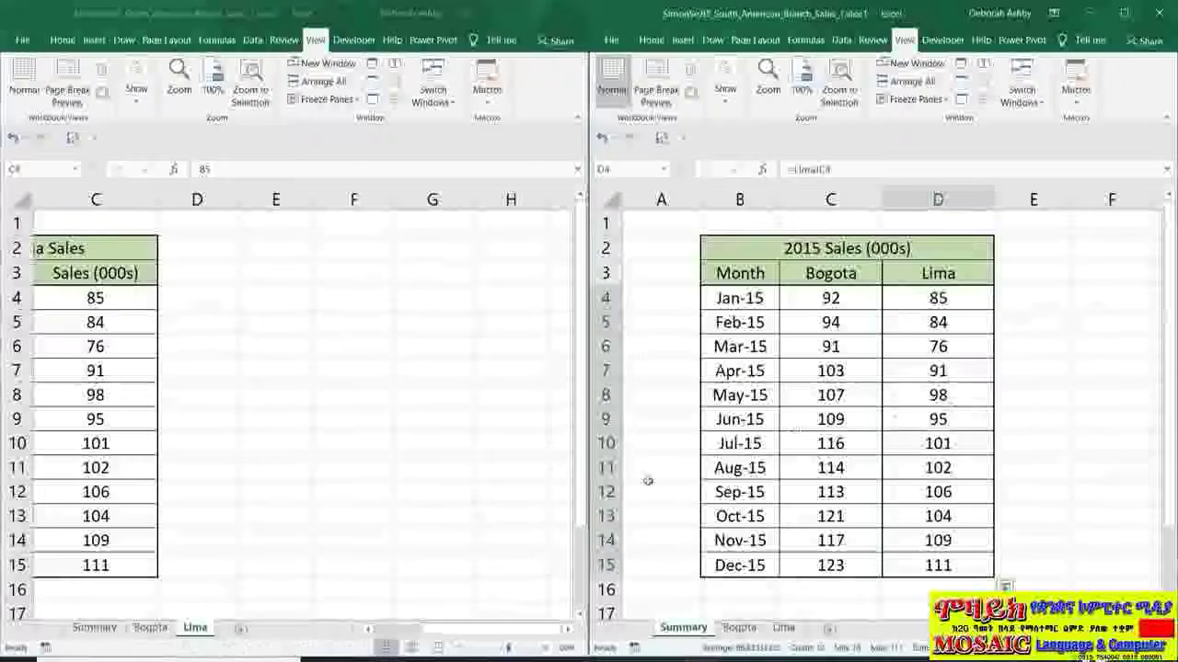
# - Copy C4:C15 of the Lima sheet and paste it as a link into the Summary sheet's Lima column from D4
pyautogui.click(468, 518)
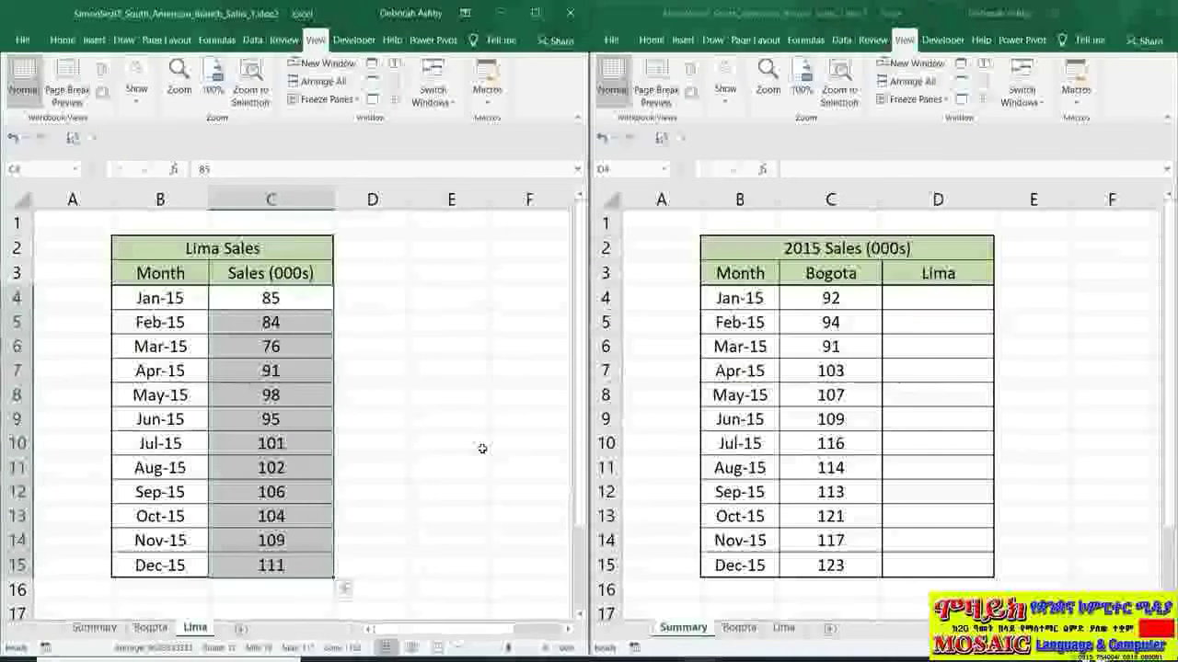
pyautogui.hotkey('ctrl', 'c')
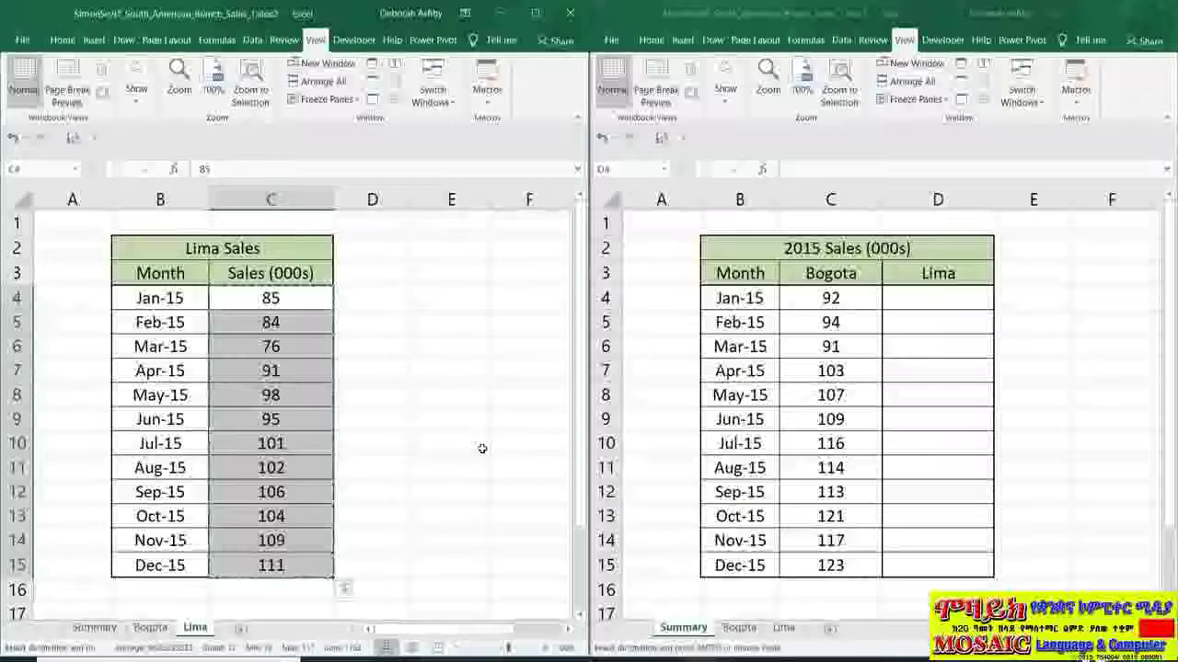
pyautogui.click(929, 297)
pyautogui.click(929, 298)
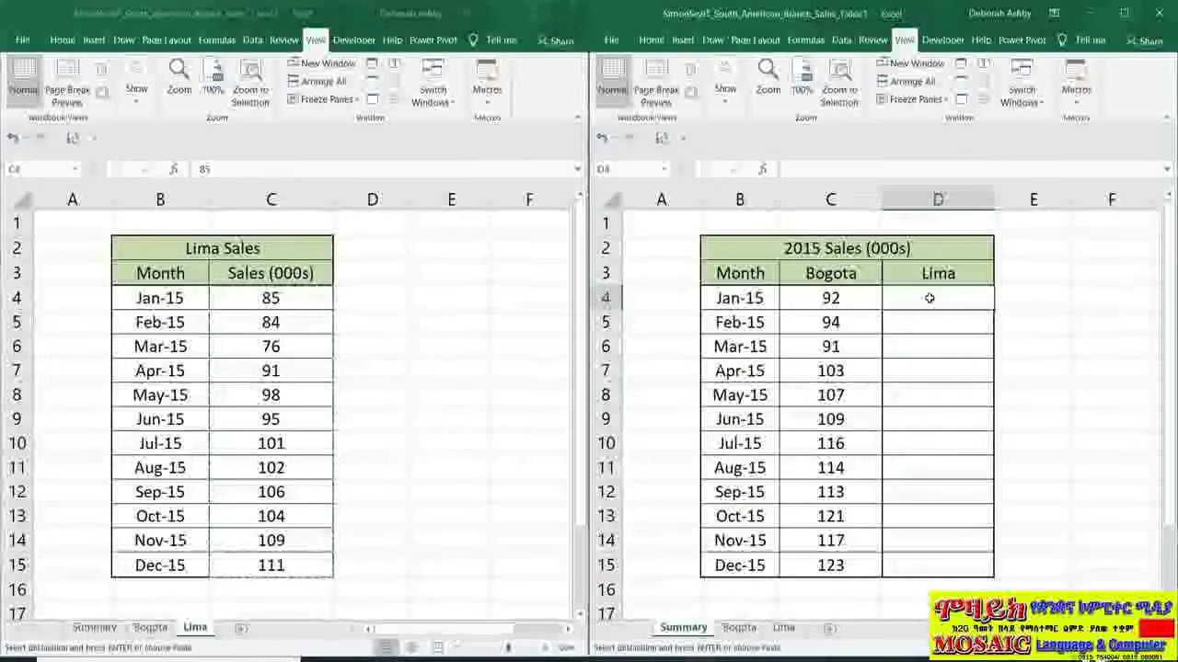
pyautogui.hotkey('ctrl', 'v')
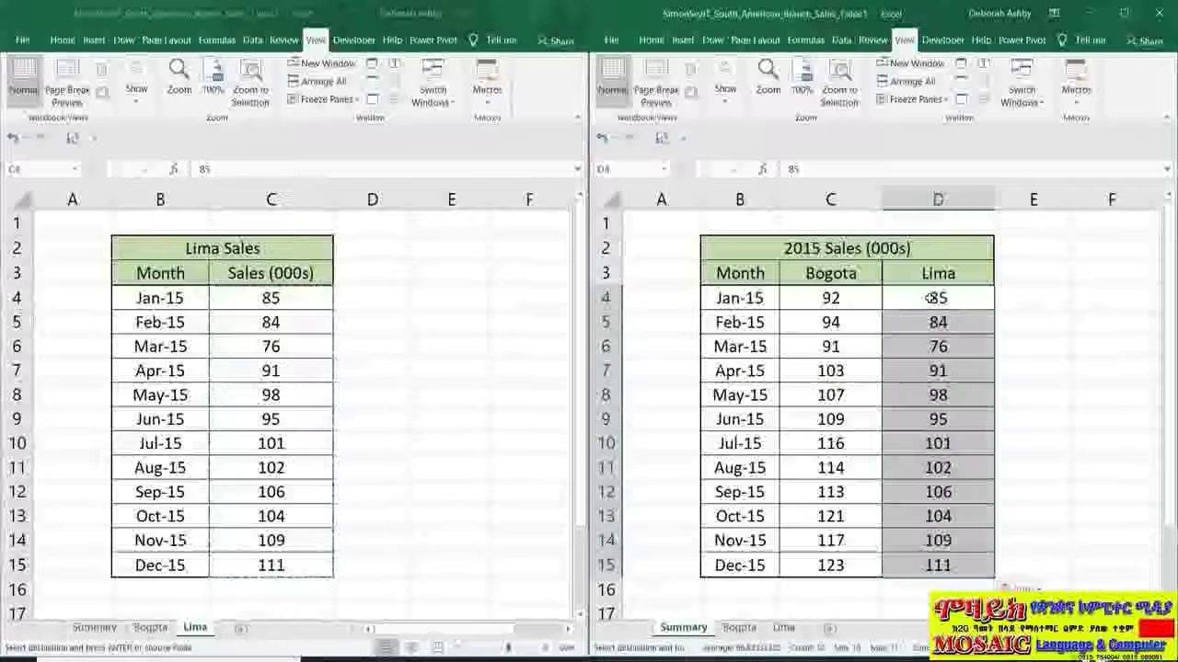
pyautogui.click(1021, 587)
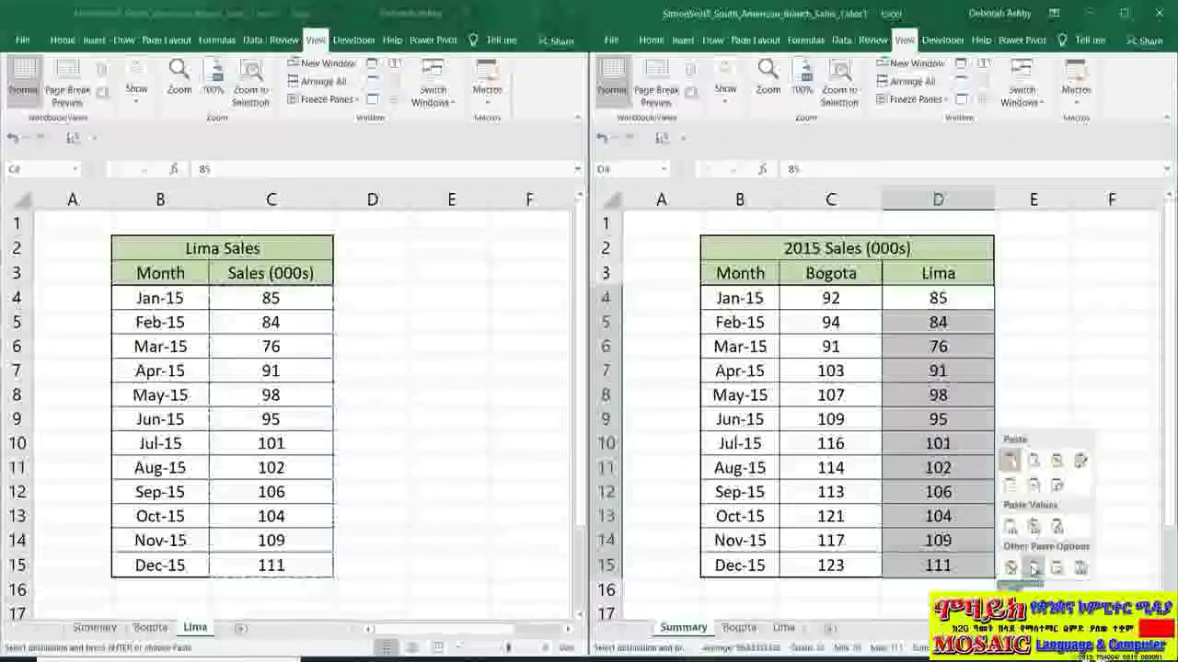
pyautogui.click(1033, 570)
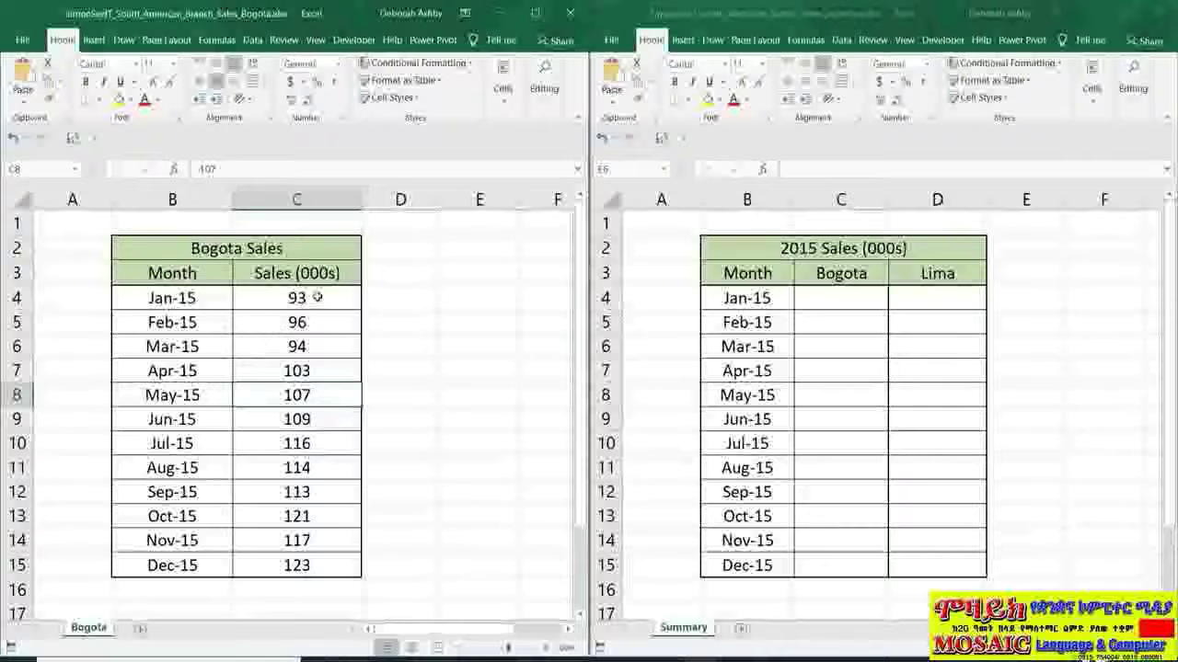
# - Copy C4:C15 of the Bogota workbook and paste it as a link into the Summary workbook's Bogota column from C4
pyautogui.moveTo(317, 303); pyautogui.dragTo(323, 571)
pyautogui.hotkey('ctrl', 'c')
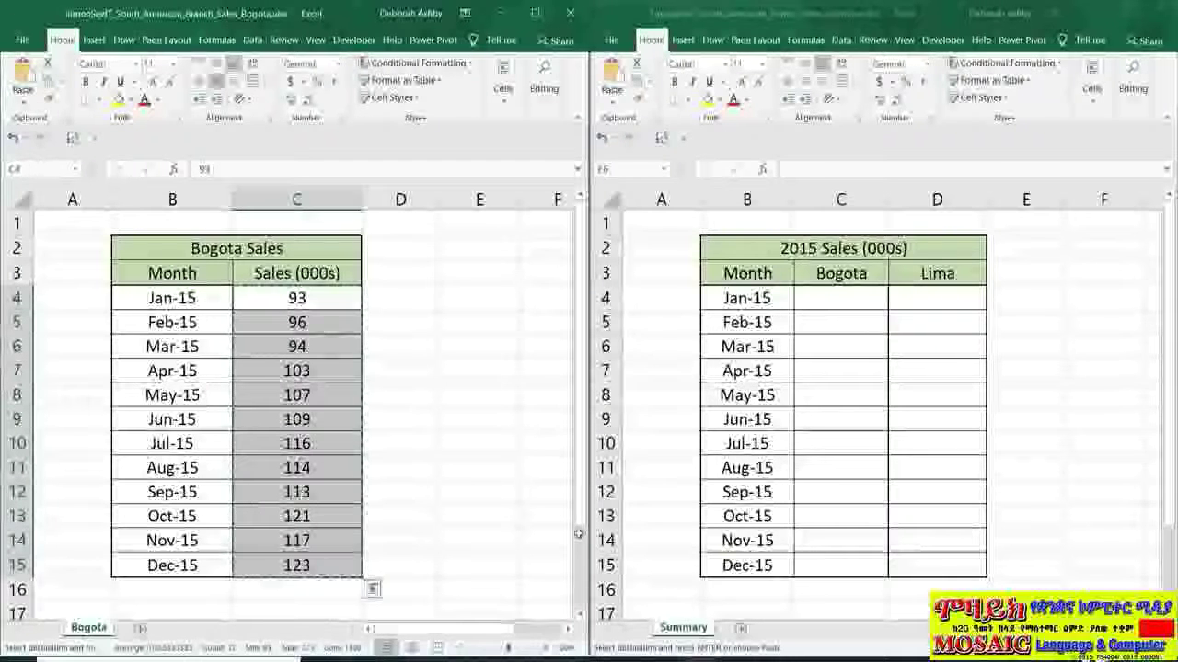
pyautogui.click(827, 308)
pyautogui.click(827, 304)
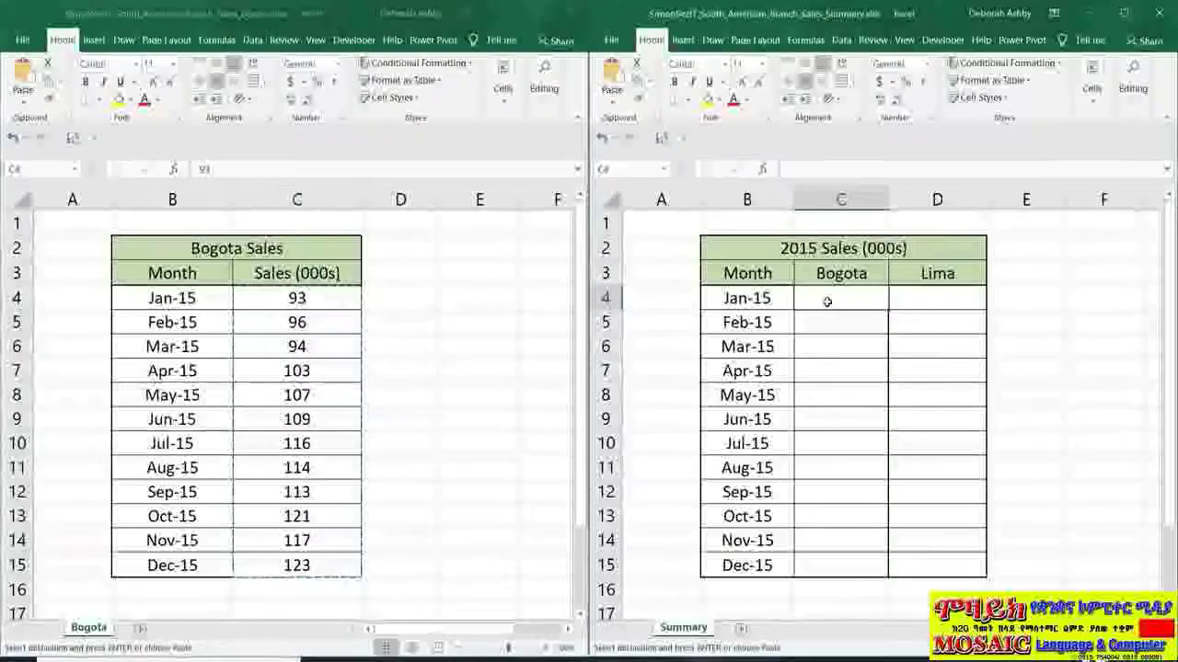
pyautogui.rightClick(827, 304)
pyautogui.click(1024, 525)
pyautogui.click(838, 301)
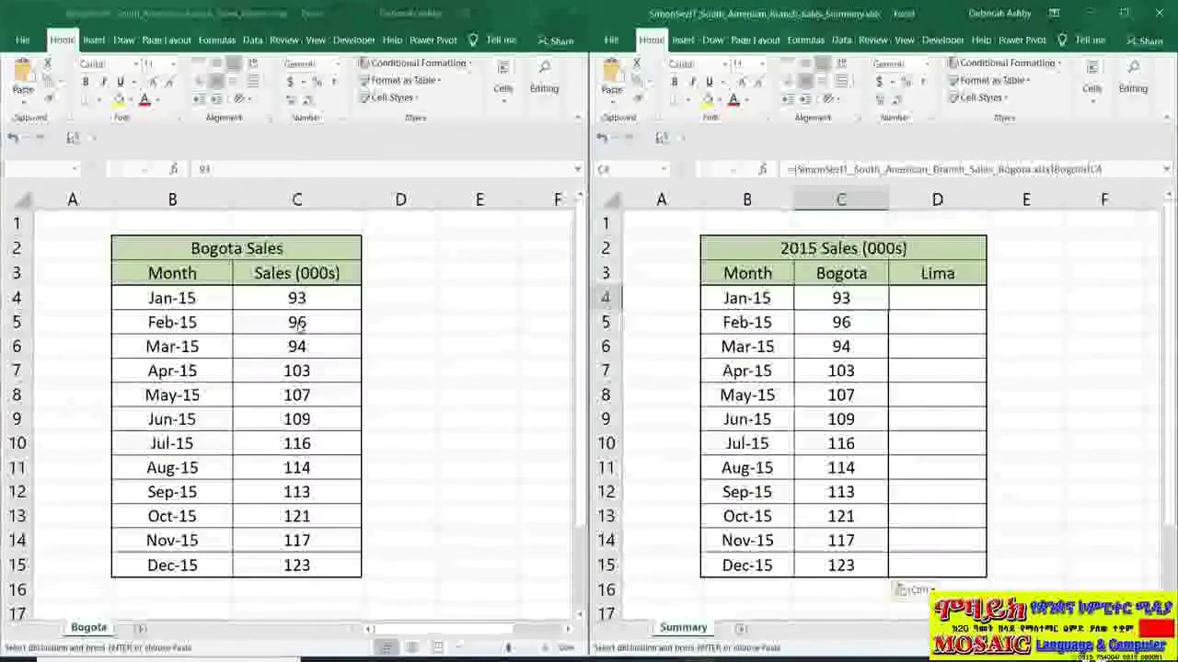
# - Change the Feb-15 sales figure in C5 of the Bogota workbook to 94
pyautogui.click(296, 324)
pyautogui.click(300, 323)
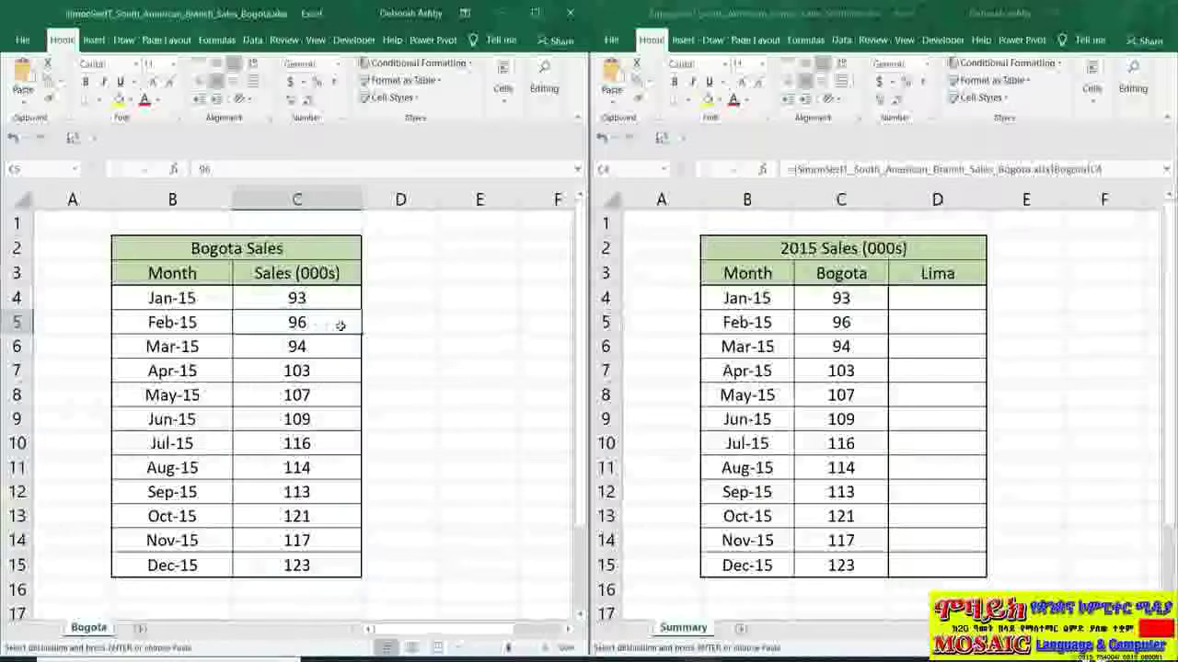
pyautogui.doubleClick(341, 326)
pyautogui.press('BackSpace')
pyautogui.write('4')
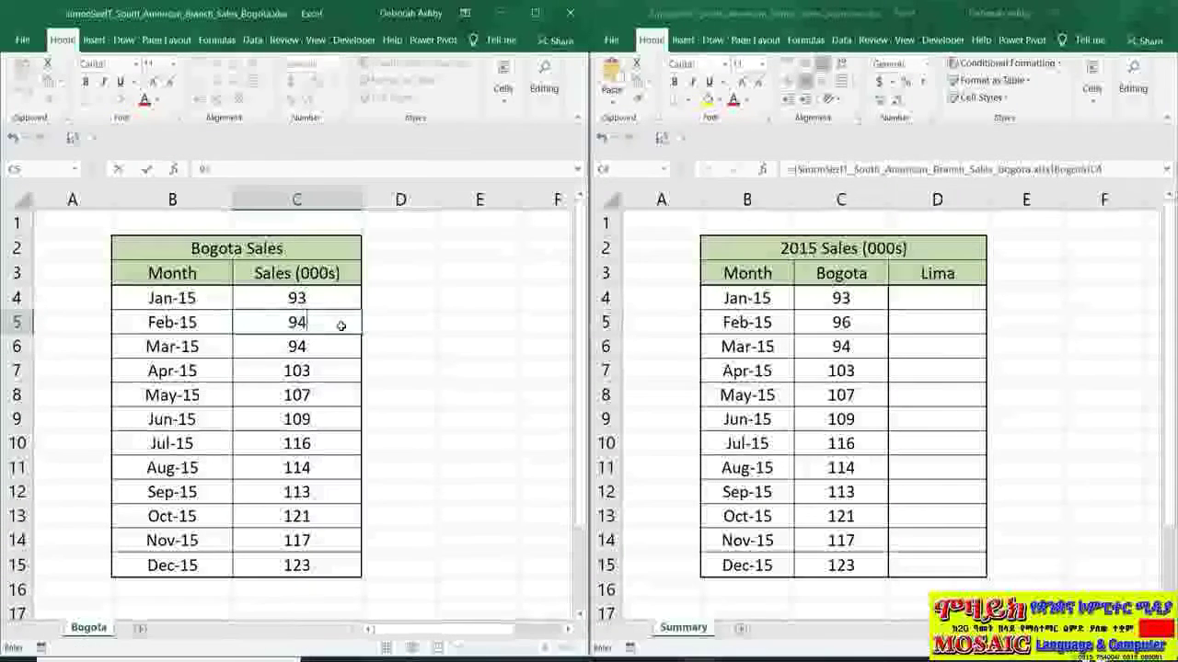
pyautogui.press('Return')
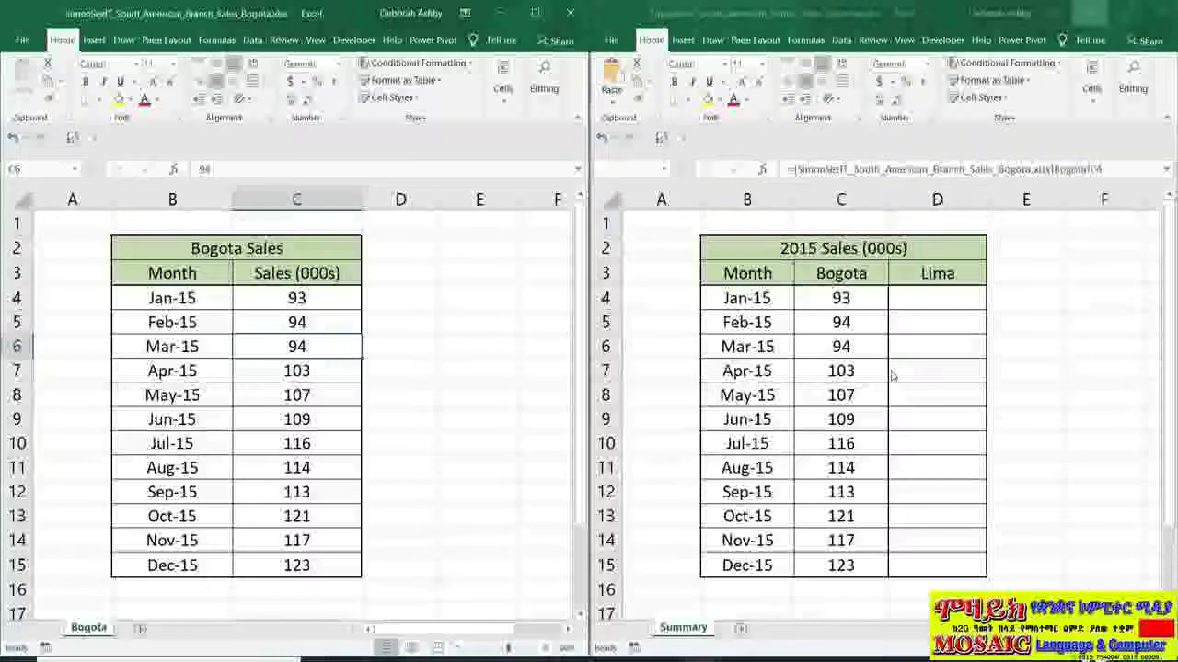
# - With the Summary workbook closed, change the Mar-15 sales figure in C6 of the Bogota workbook to 91 and close that workbook
pyautogui.click(1158, 12)
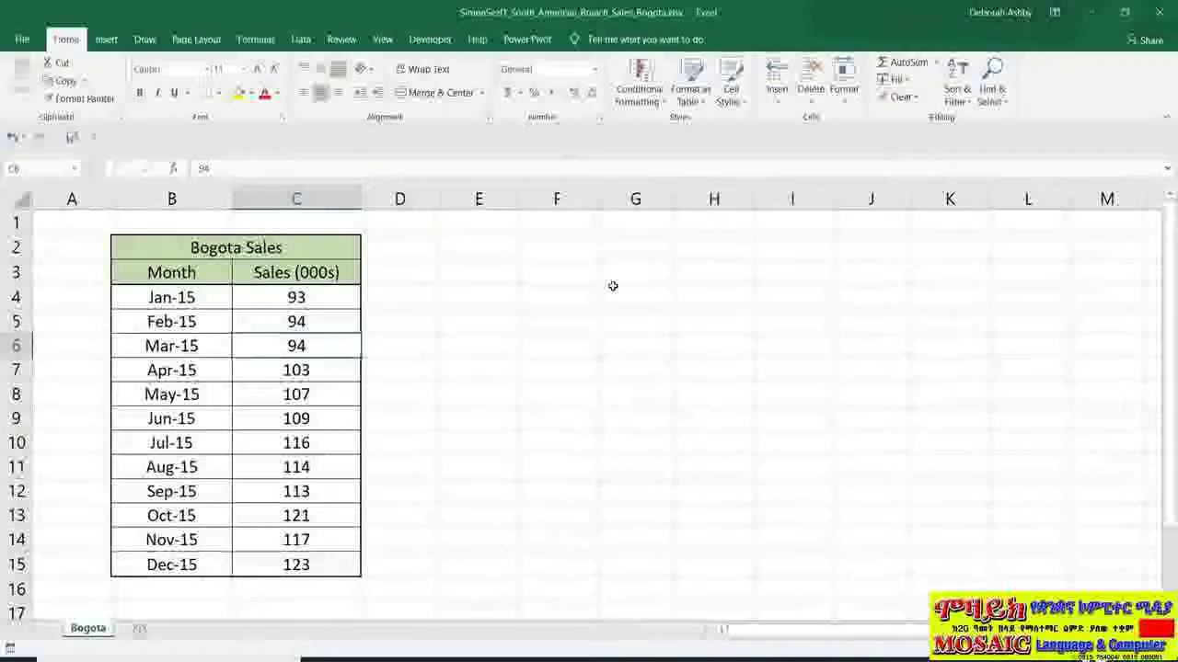
pyautogui.doubleClick(317, 347)
pyautogui.press('BackSpace')
pyautogui.write('1')
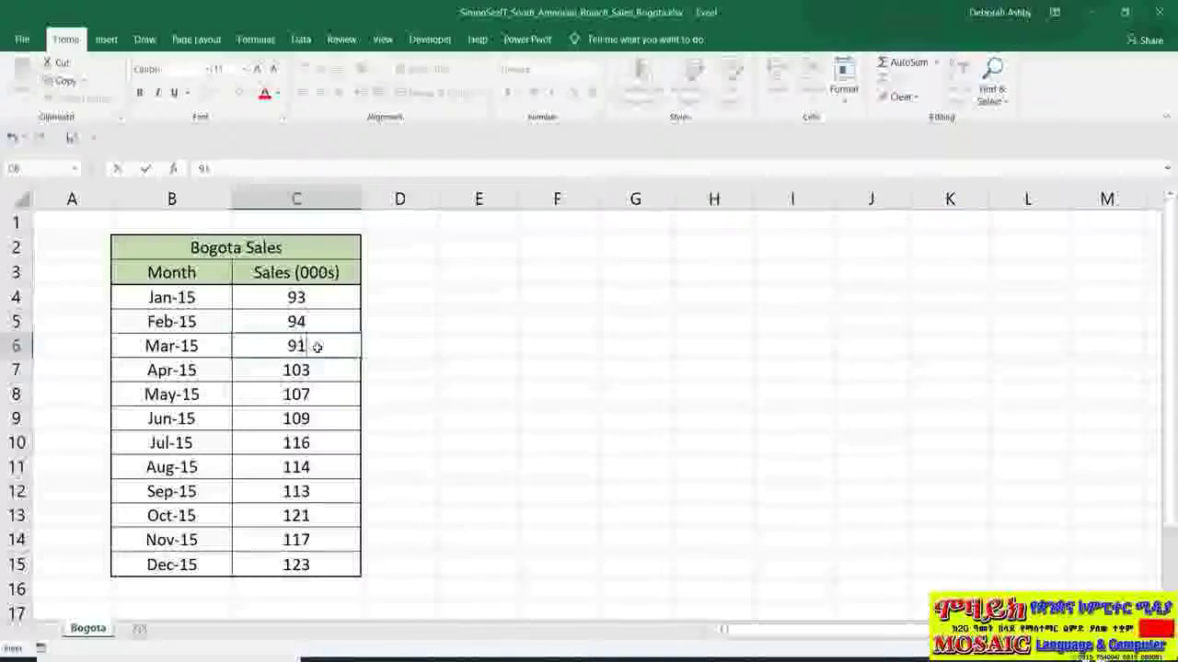
pyautogui.press('Return')
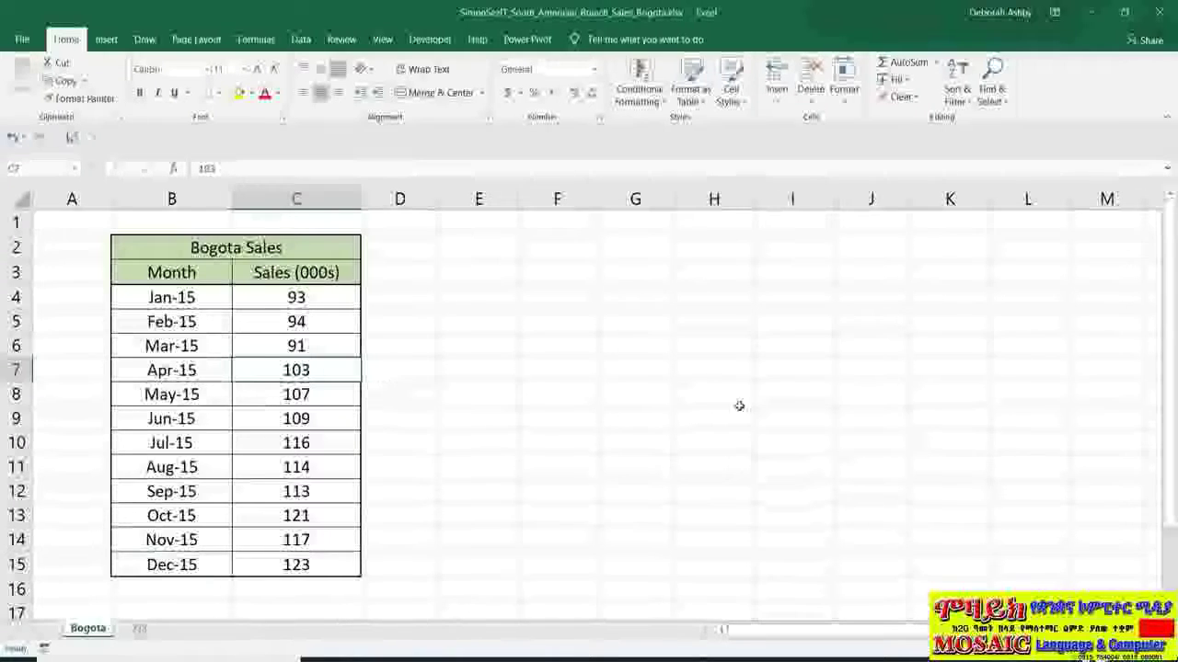
pyautogui.click(1163, 9)
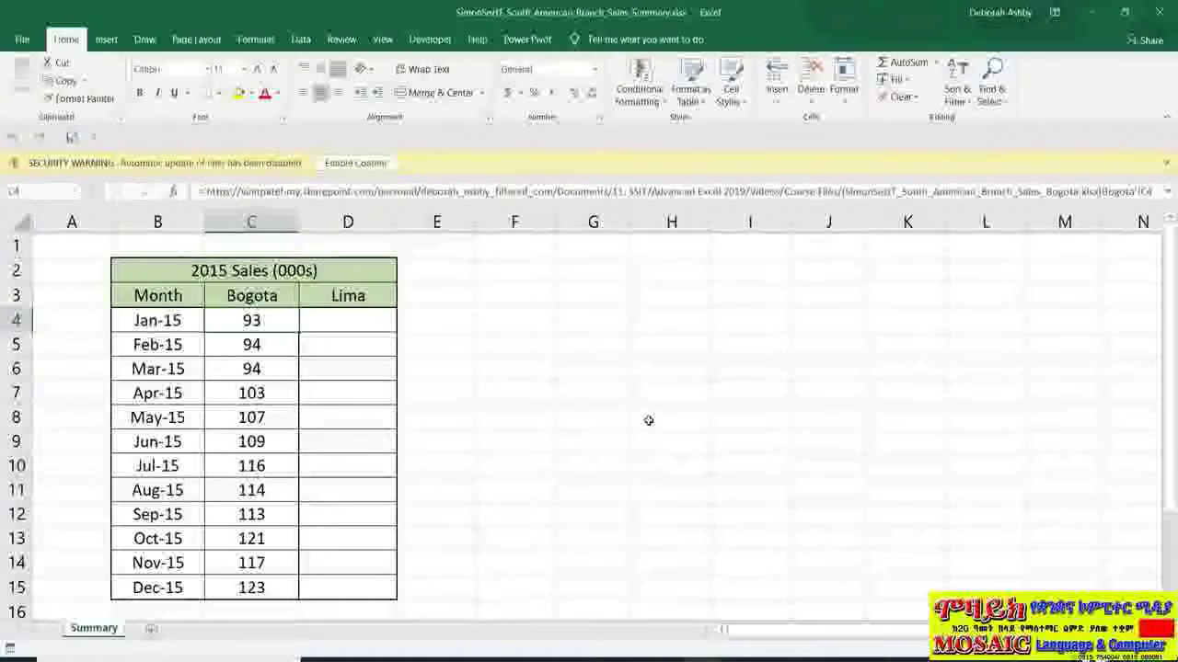
# - Enable content in the reopened Summary workbook, update its external links and check the Mar-15 Bogota figure in C6
pyautogui.click(355, 162)
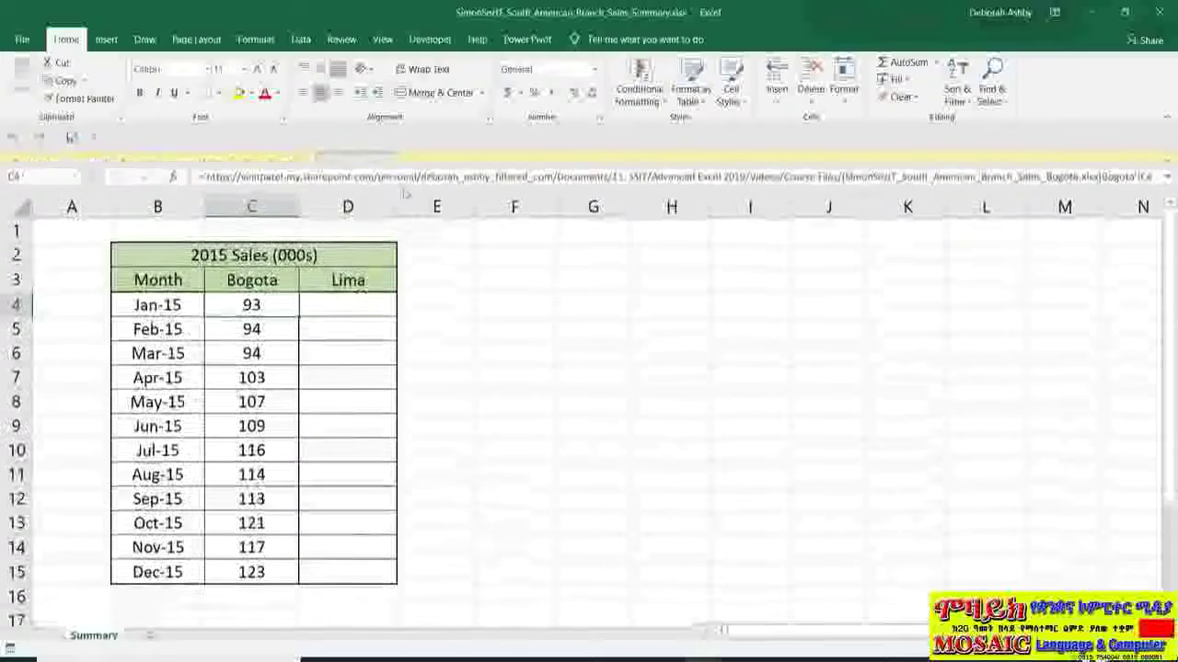
pyautogui.click(651, 385)
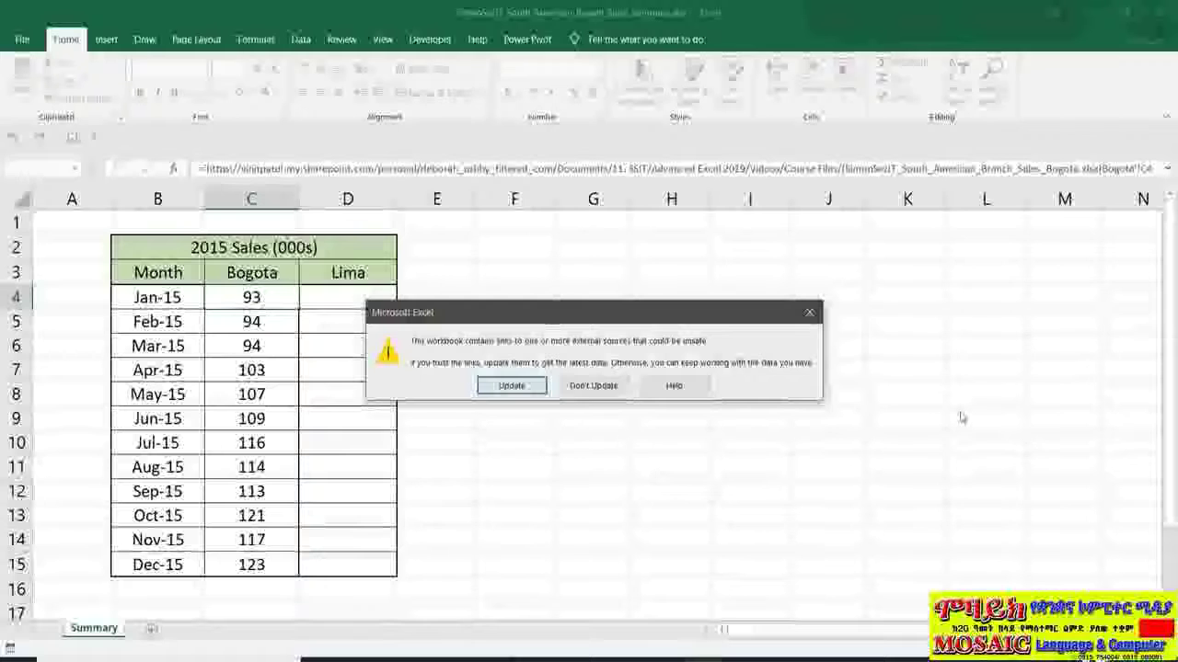
pyautogui.click(514, 387)
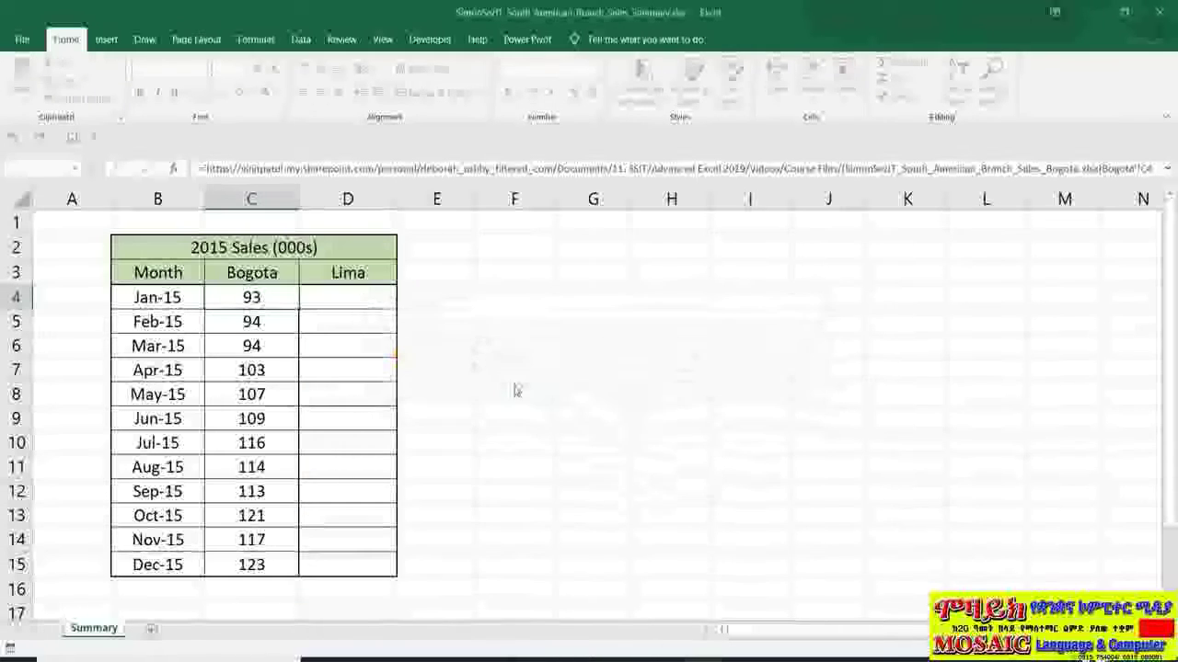
pyautogui.hotkey('ctrl', 'c')
pyautogui.click(268, 346)
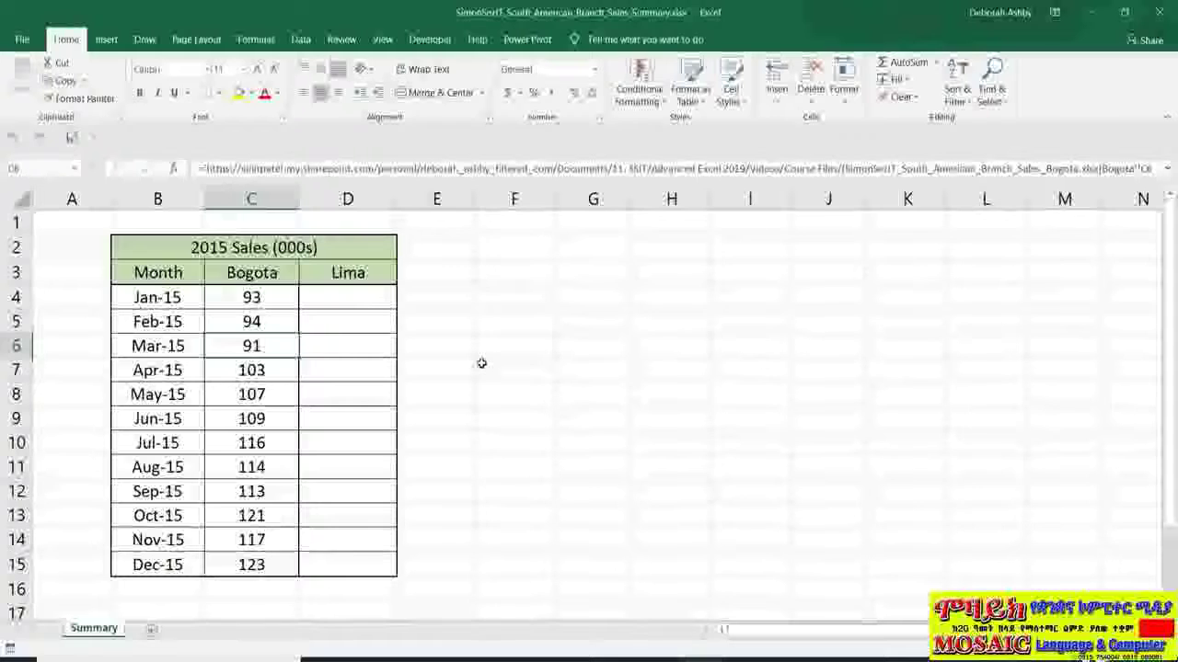
# - Set the Summary workbook's Edit Links startup prompt to "Don't display the alert and don't update automatic links"
pyautogui.click(301, 39)
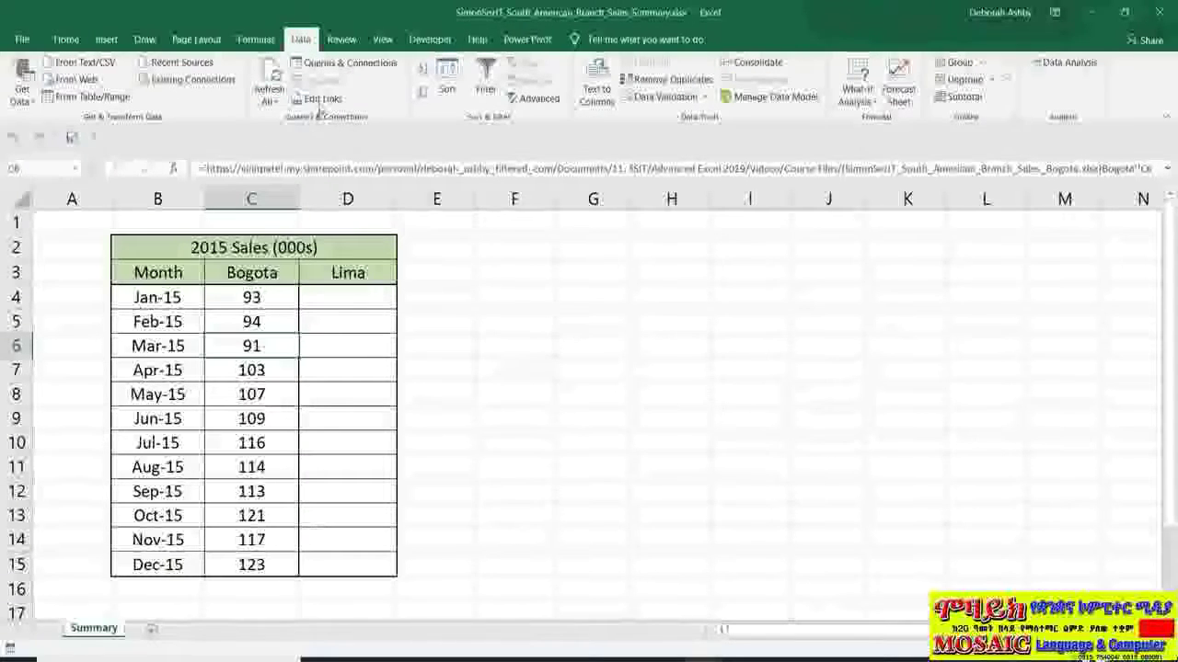
pyautogui.click(321, 99)
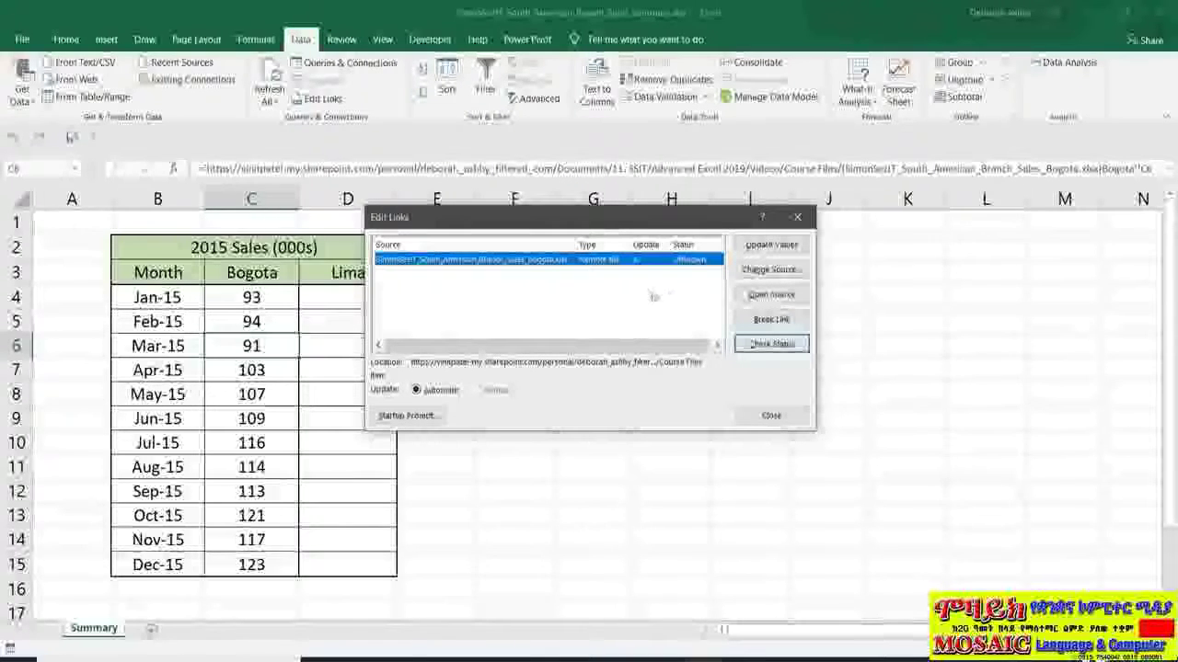
pyautogui.click(408, 415)
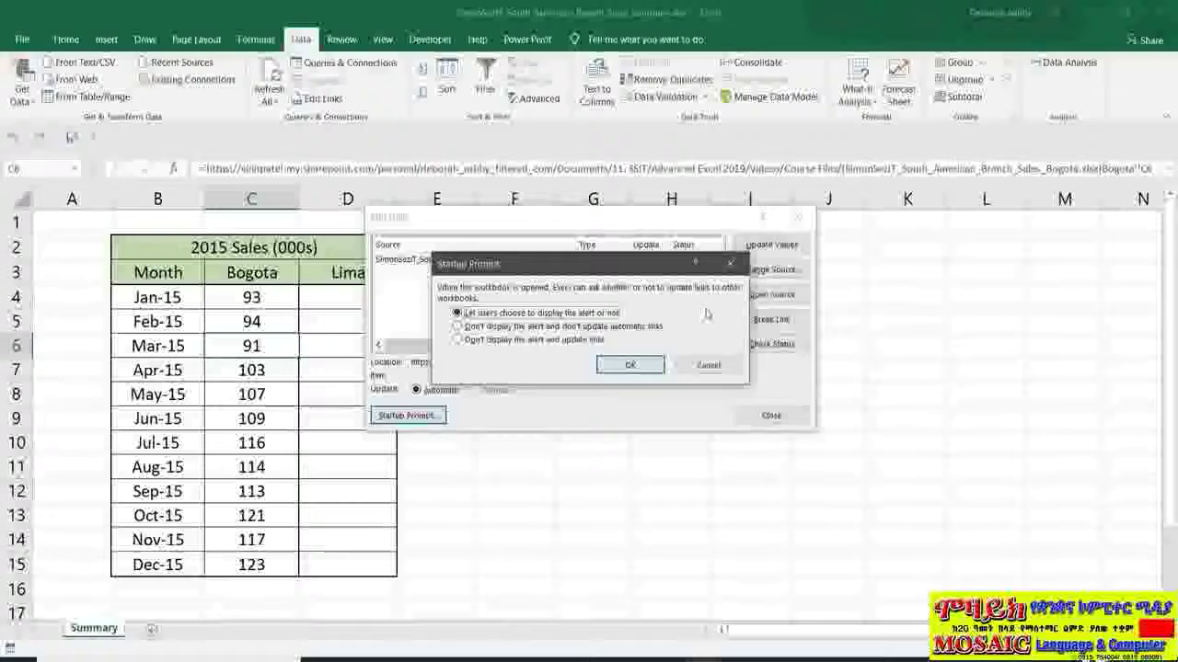
pyautogui.click(466, 329)
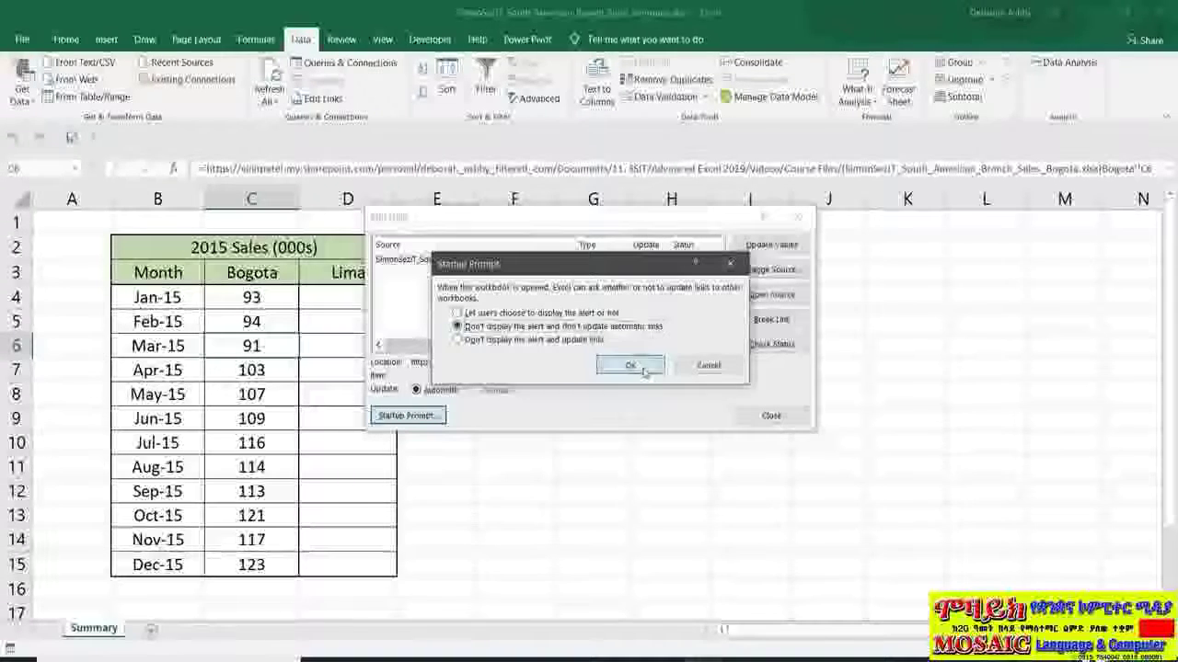
pyautogui.click(642, 367)
pyautogui.press('Escape')
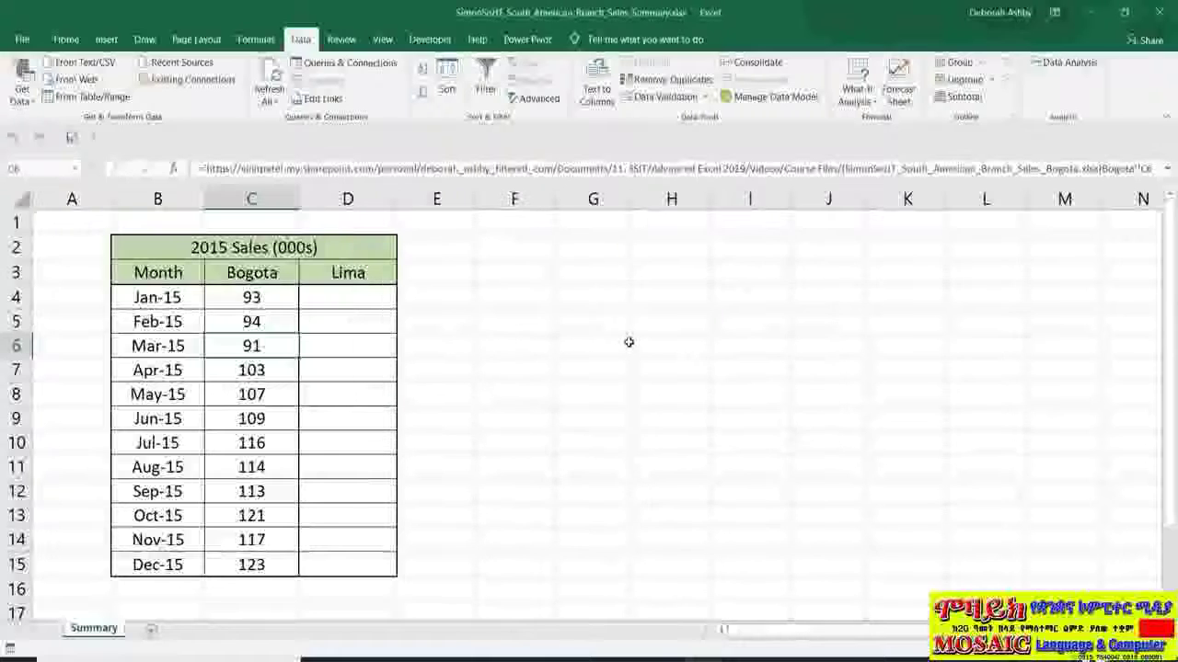